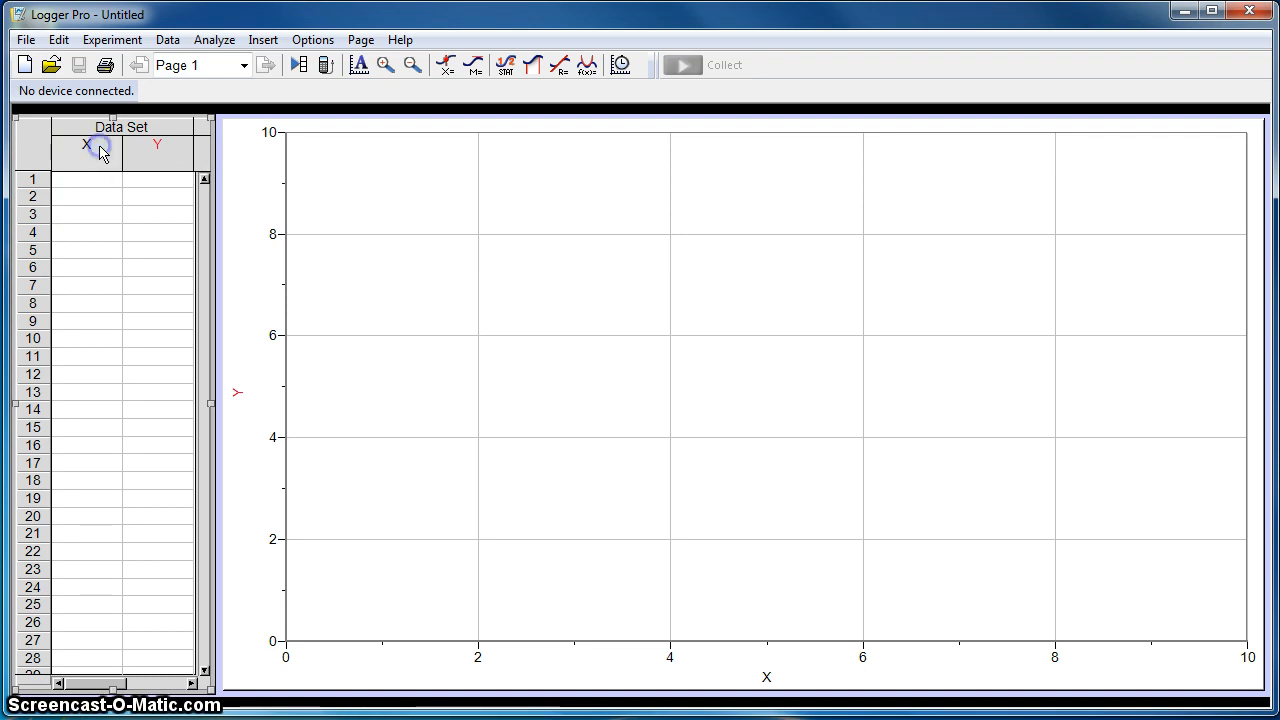
- Name the X column Time with short name t and units s
double_click(100, 152)
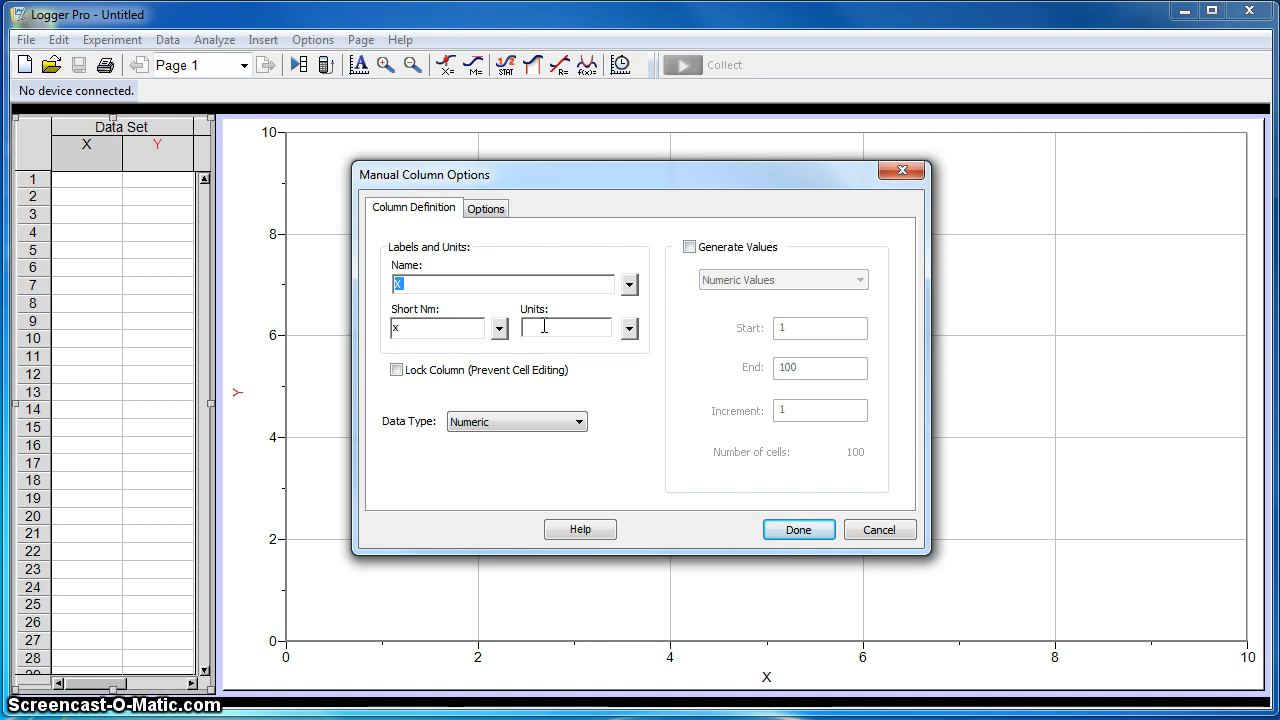
text(Time)
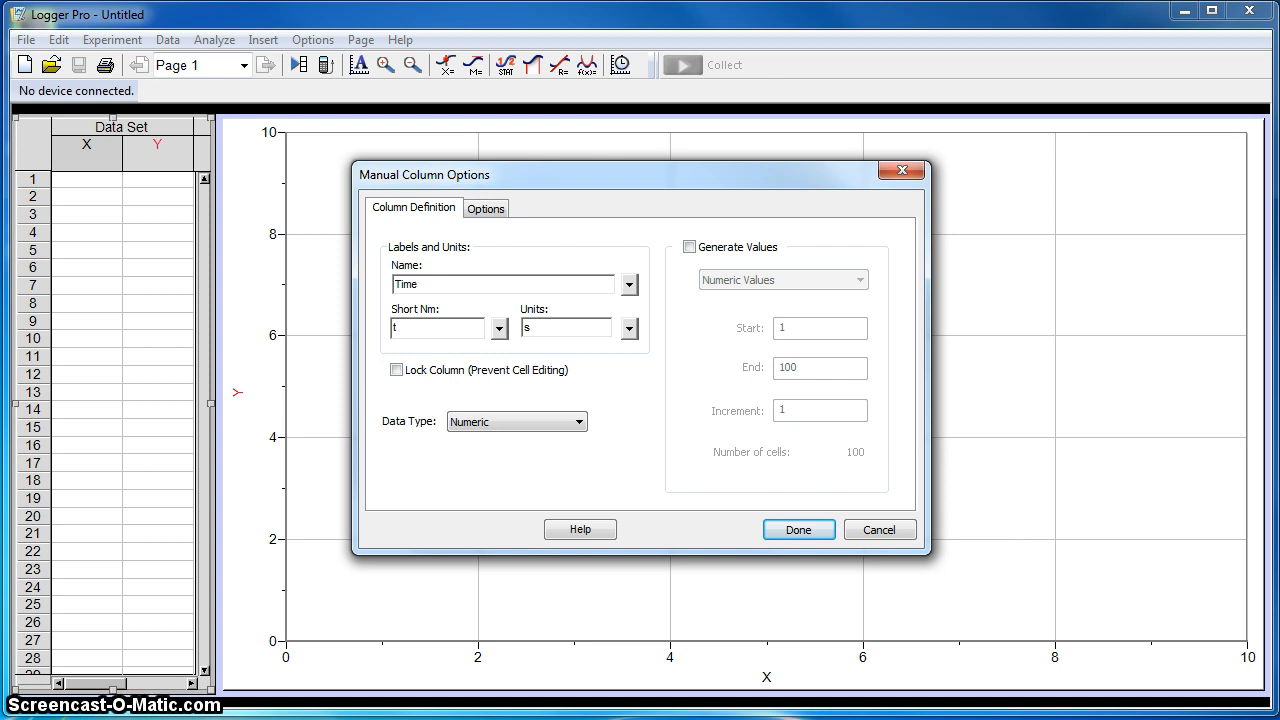
click(531, 327)
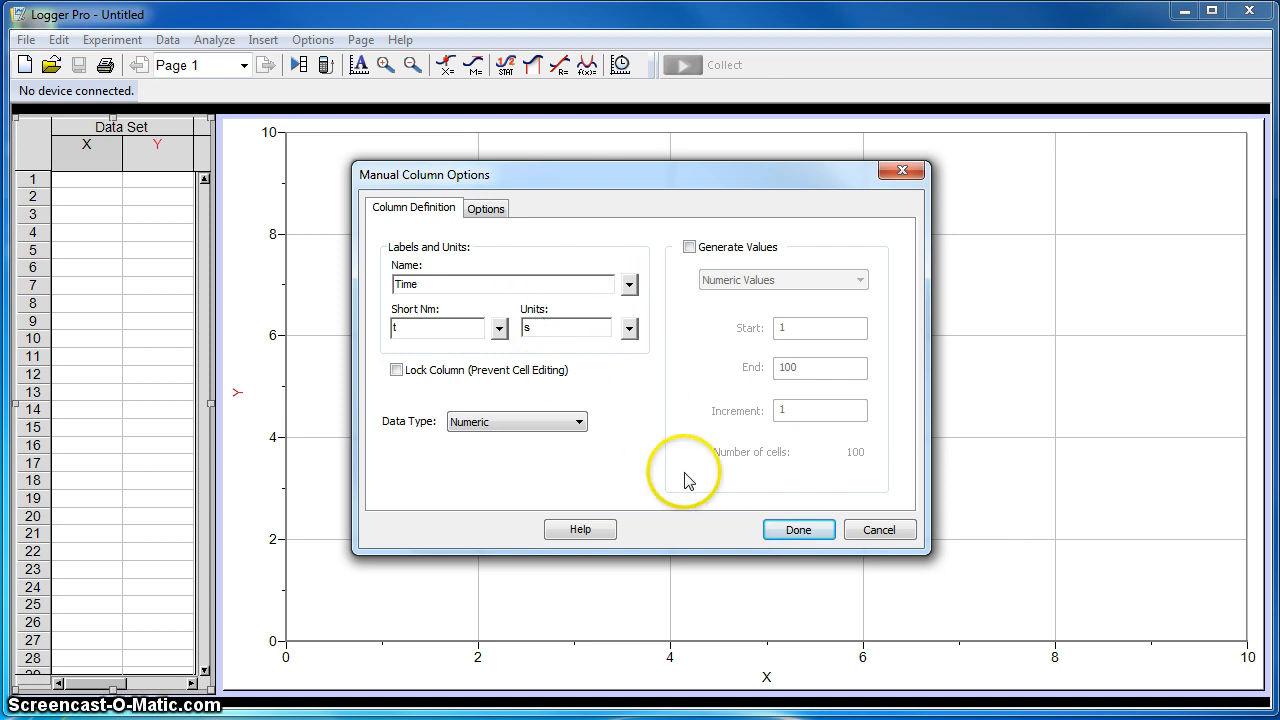
text(s)
click(779, 531)
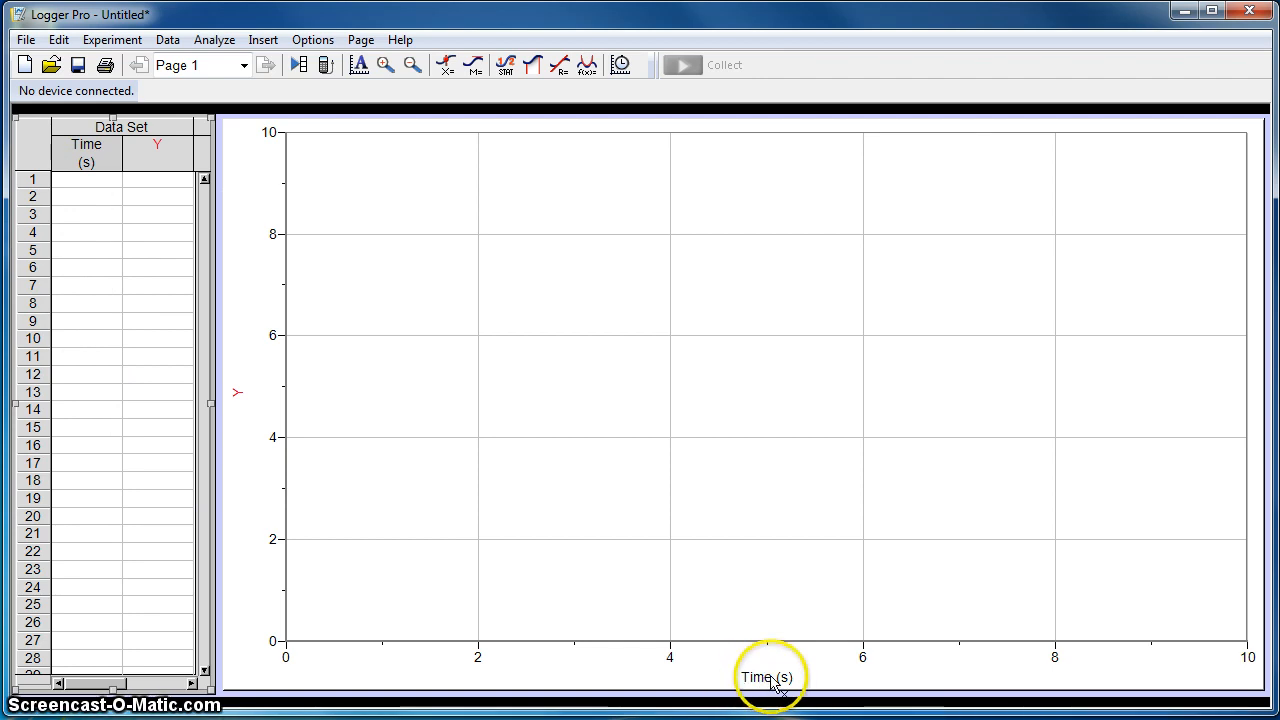
- Name the Y column Position with short name X and units m
double_click(161, 155)
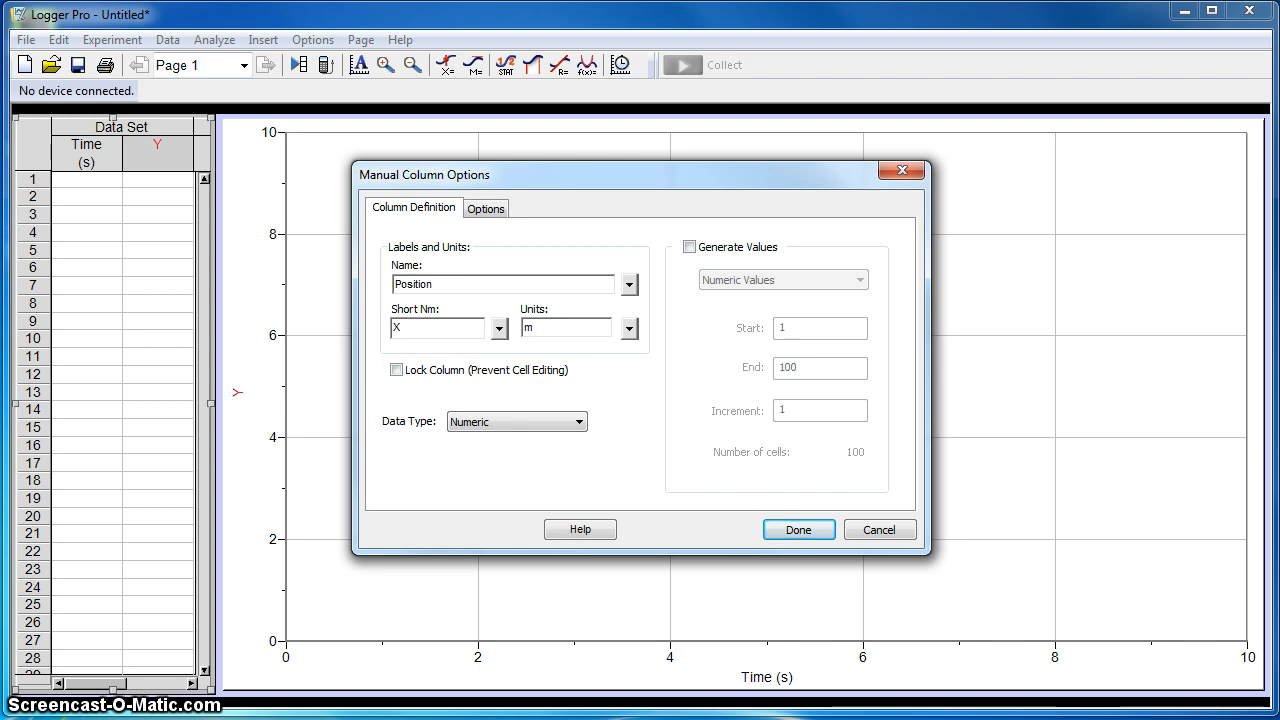
key(Return)
drag(161, 155, 242, 440)
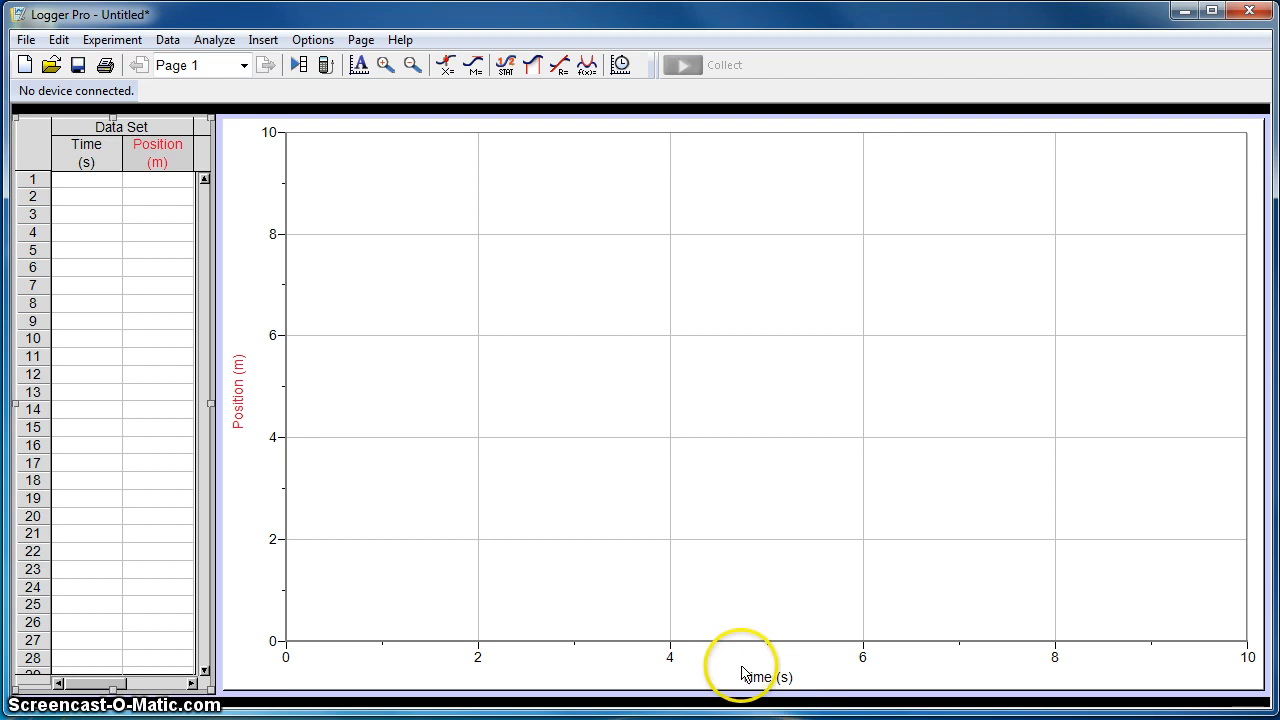
- Enter the whole numbers 0 through 7 in rows 1 to 8 of the Time column
click(94, 178)
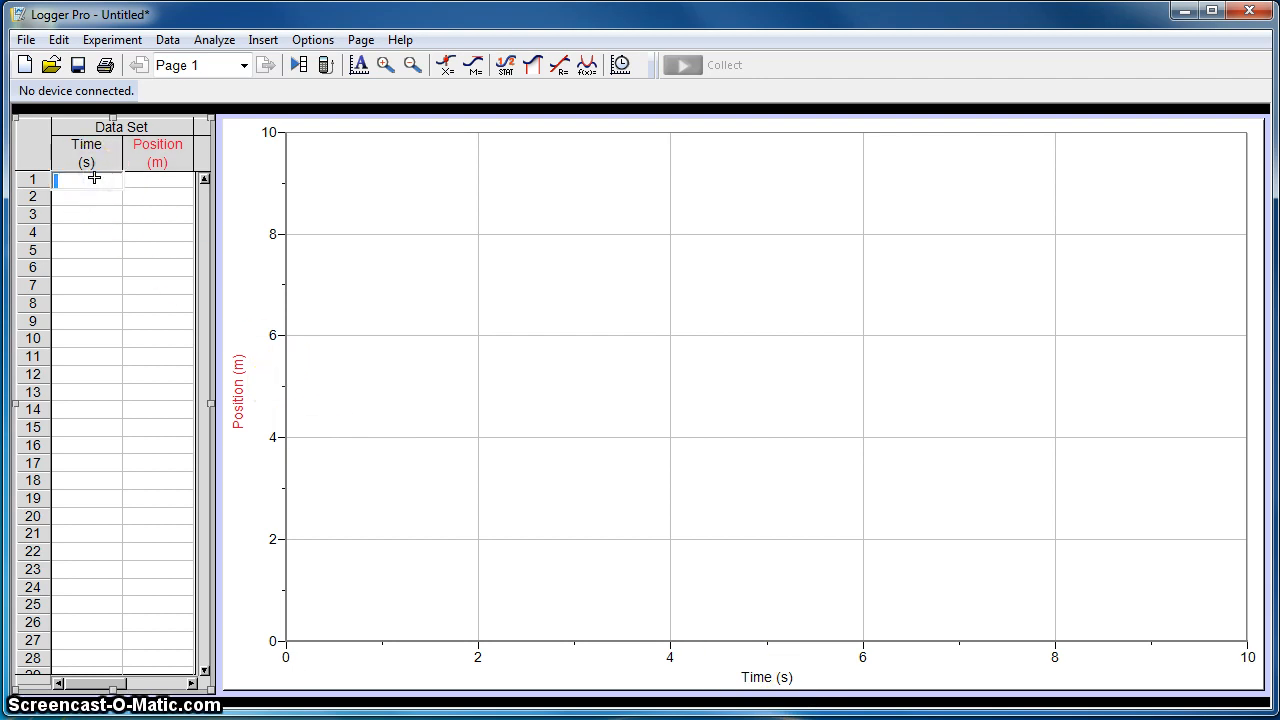
text(0)
key(Return)
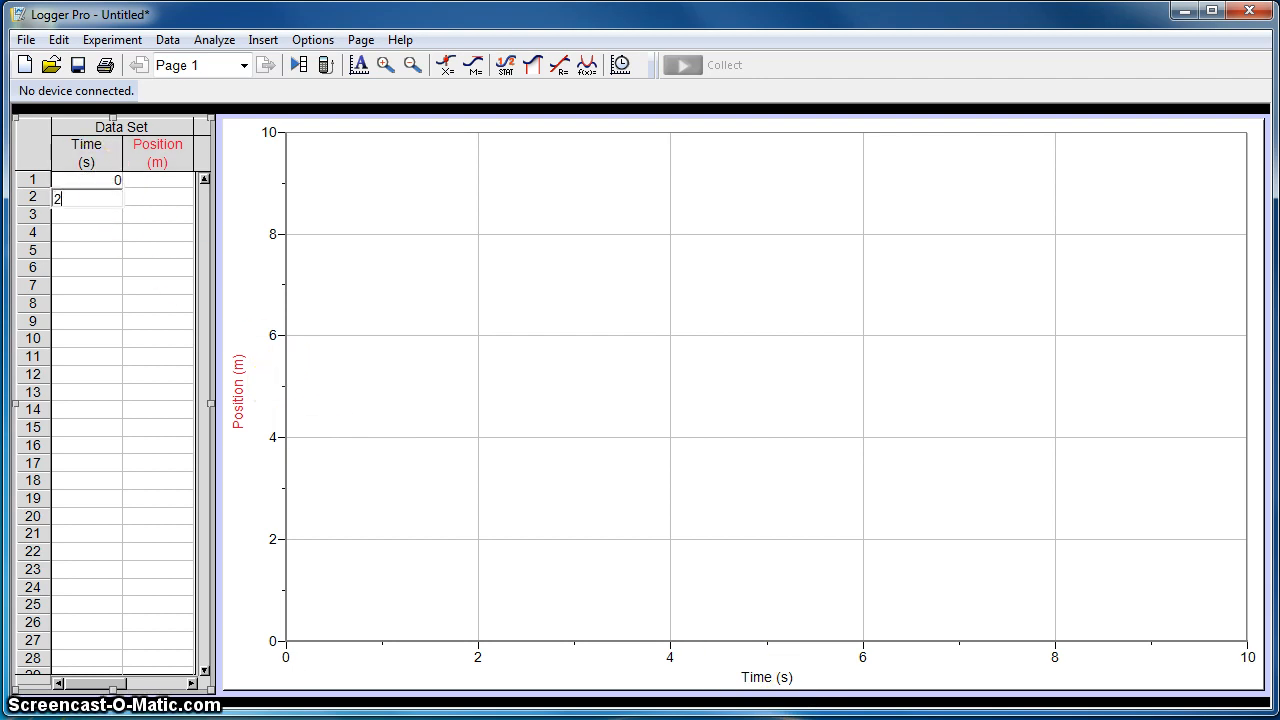
text(1)
key(Return)
text(2)
key(Return)
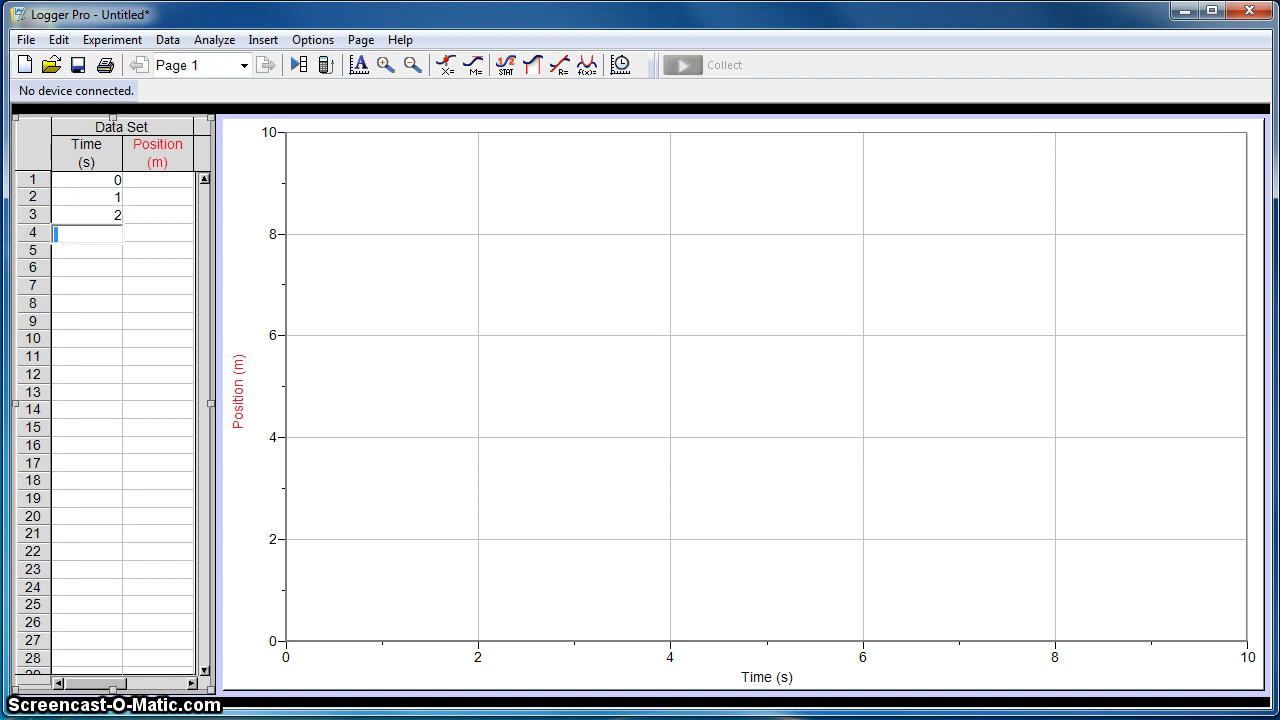
text(3)
key(Return)
text(4)
key(Return)
text(5)
key(Return)
text(6)
key(Return)
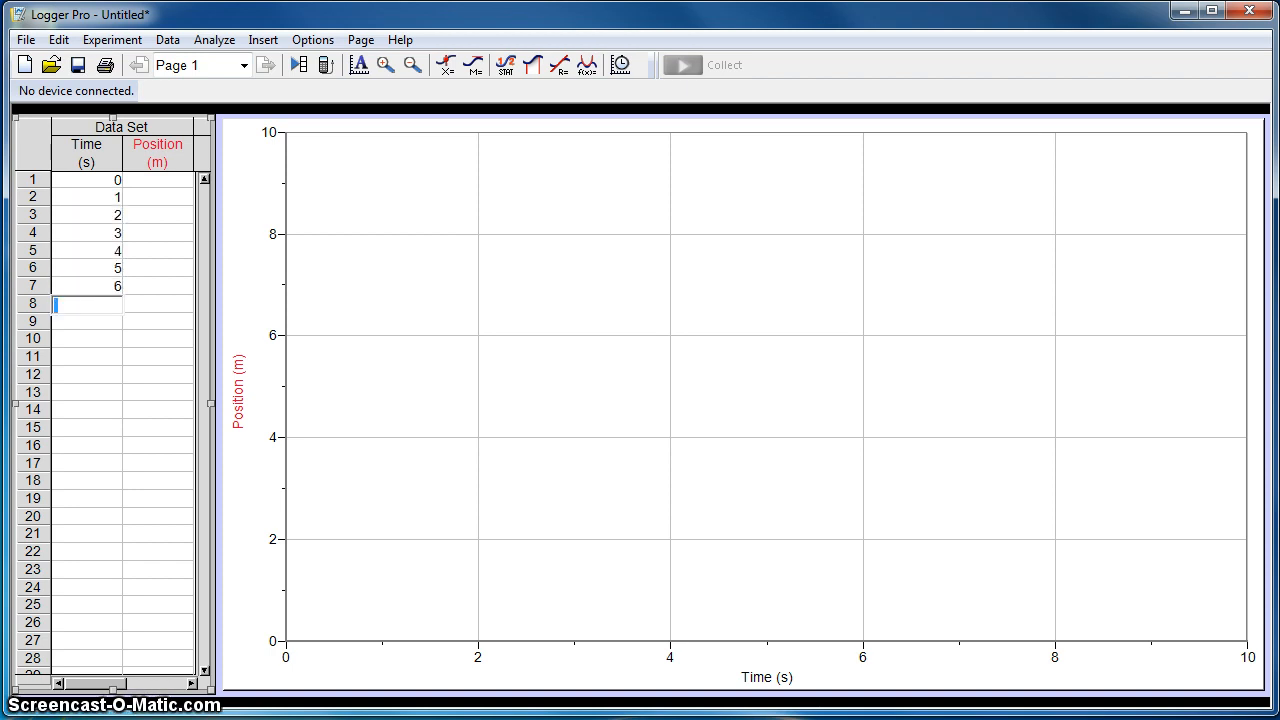
text(7)
key(Return)
- Fill rows 1 to 8 of the Position column with -2, 0, 2, 4, 6, 8, 10 and 12
key(Right)
key(Up)
key(Up)
key(Up)
key(Up)
key(Up)
key(Up)
key(Up)
key(Up)
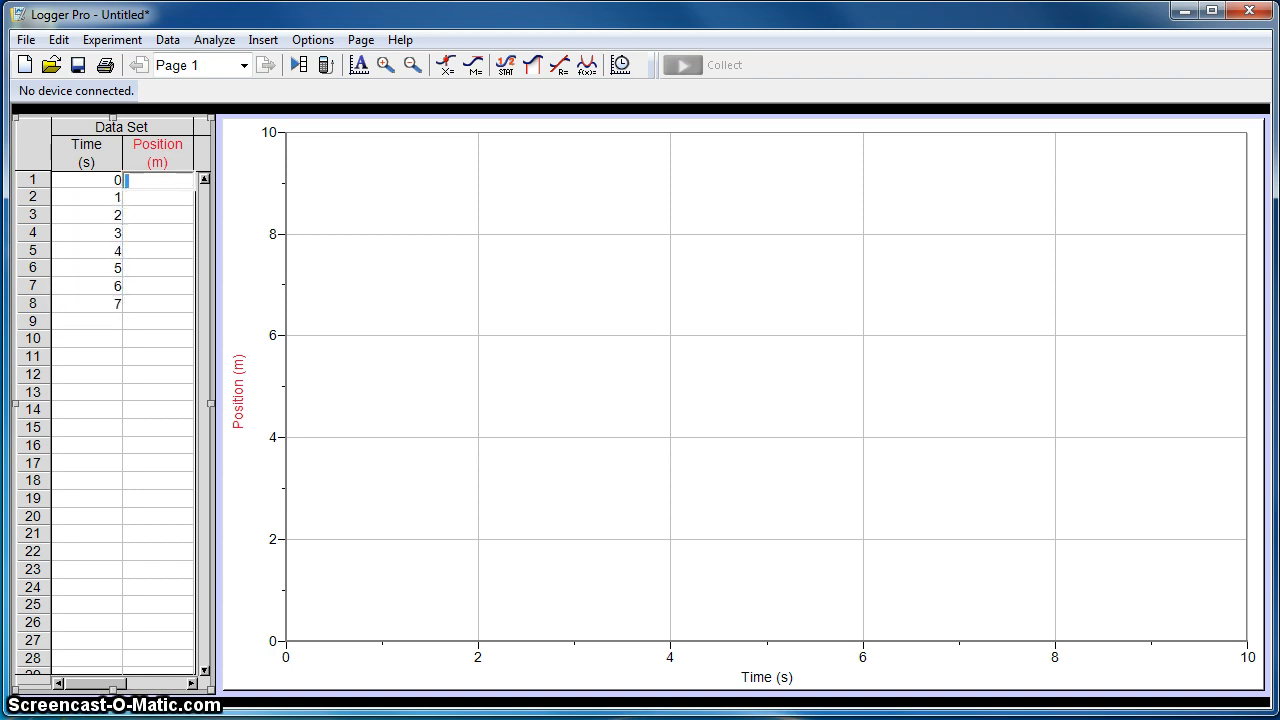
text(-2)
key(Return)
text(0)
key(Return)
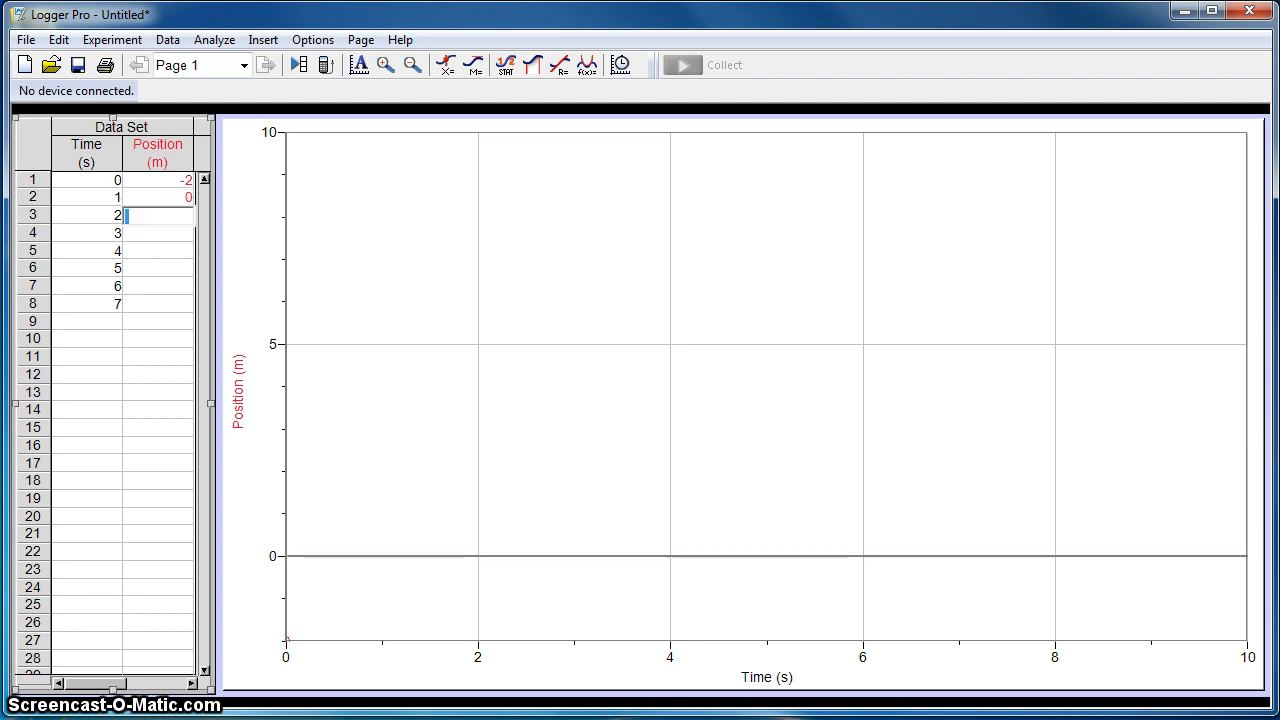
text(2)
key(Return)
text(4)
key(Return)
text(6)
key(Return)
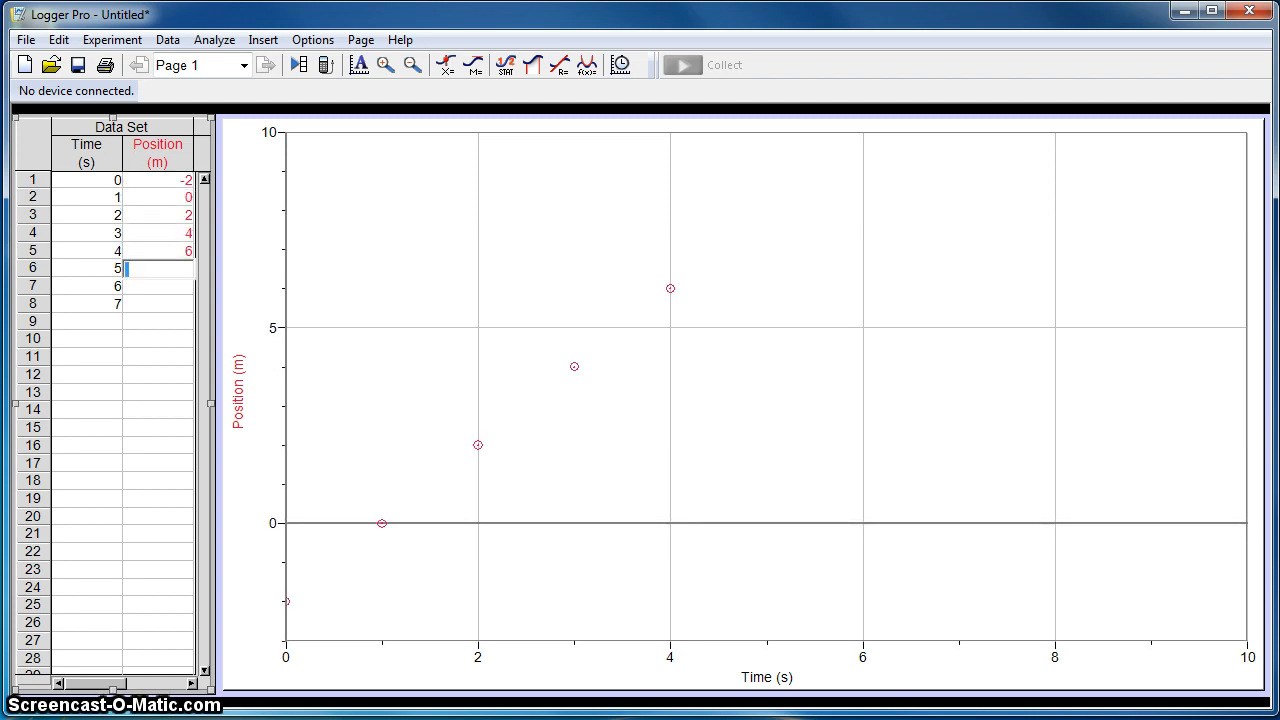
text(8)
key(Return)
text(10)
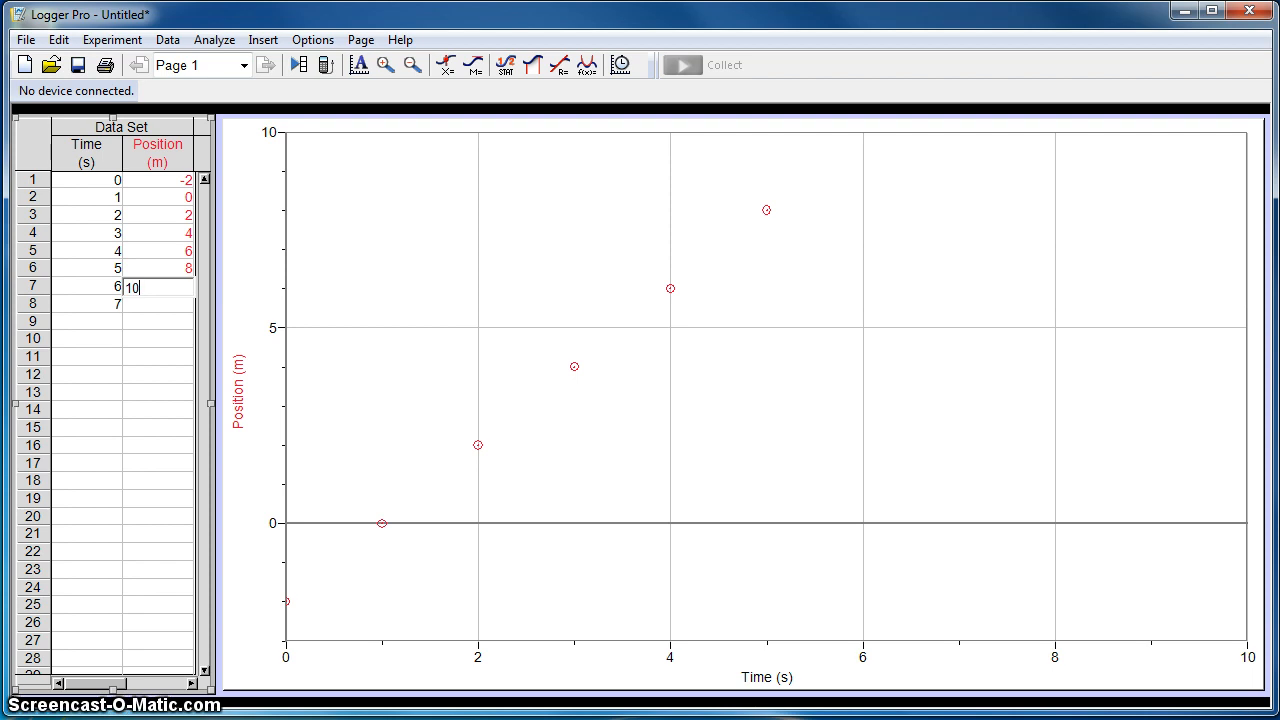
key(Return)
text(12)
key(Return)
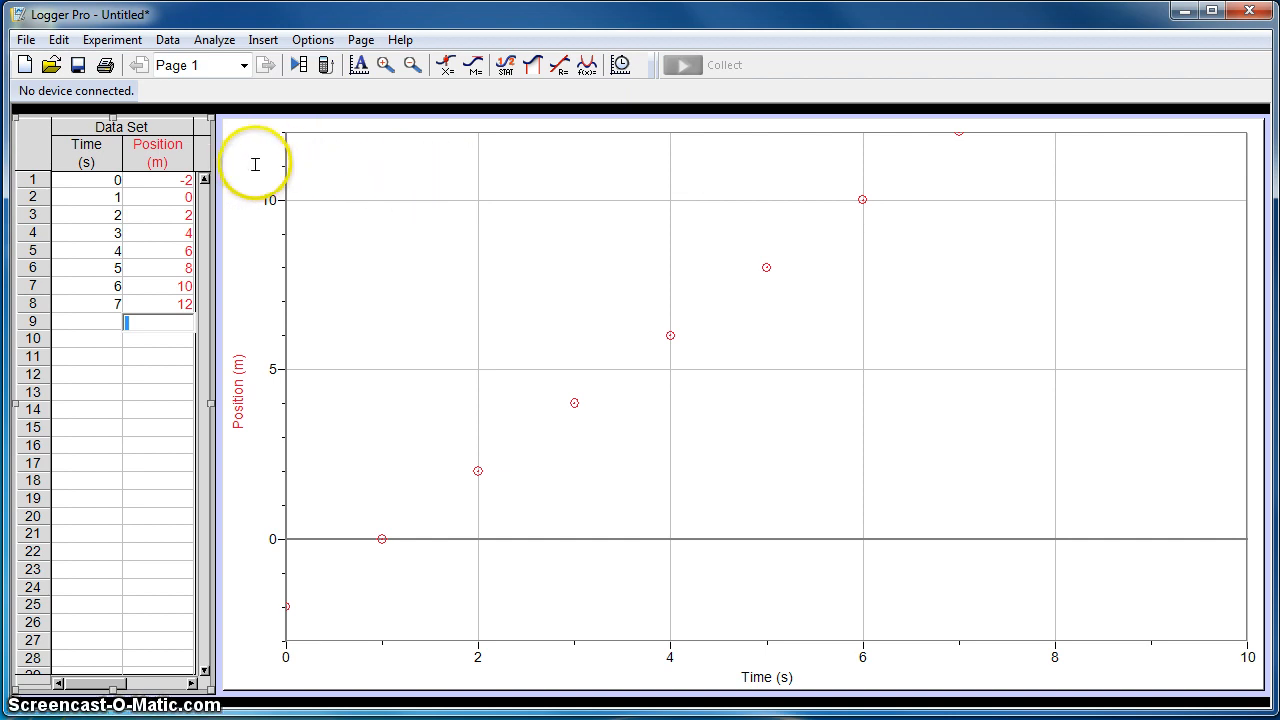
- Title the graph "Horizontal Position vs. Time"
double_click(457, 163)
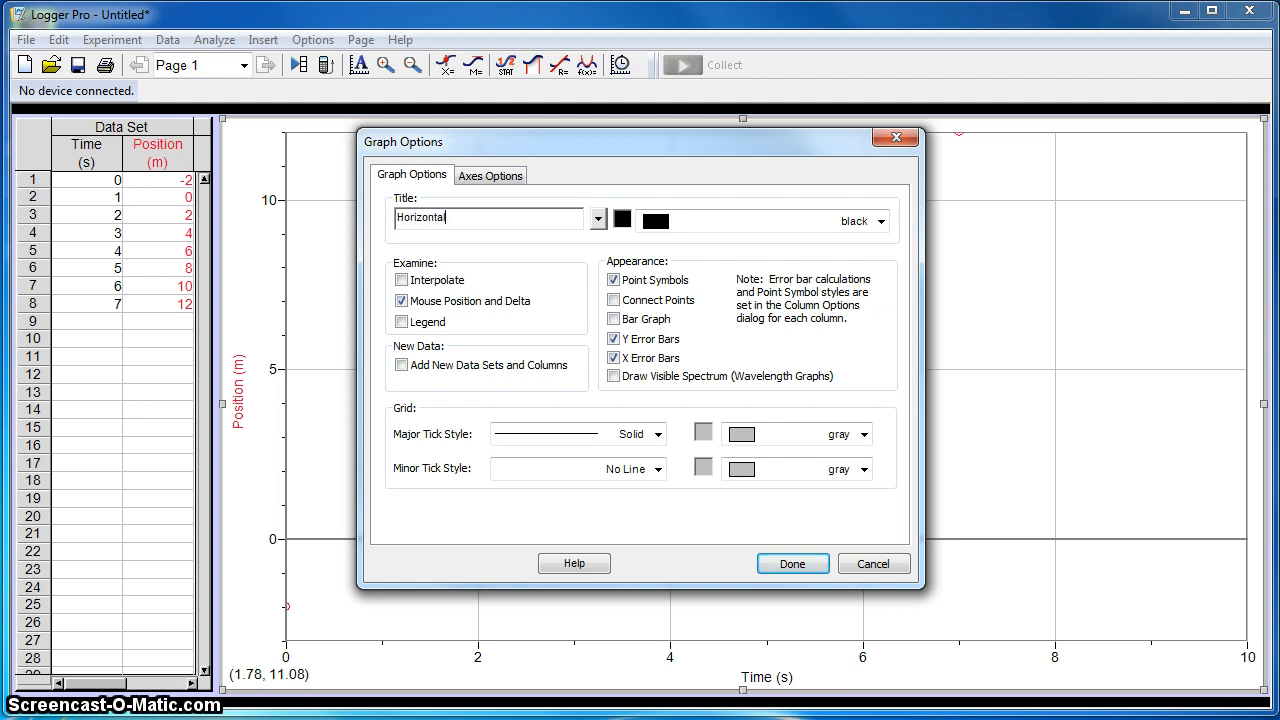
text(n vs. Time)
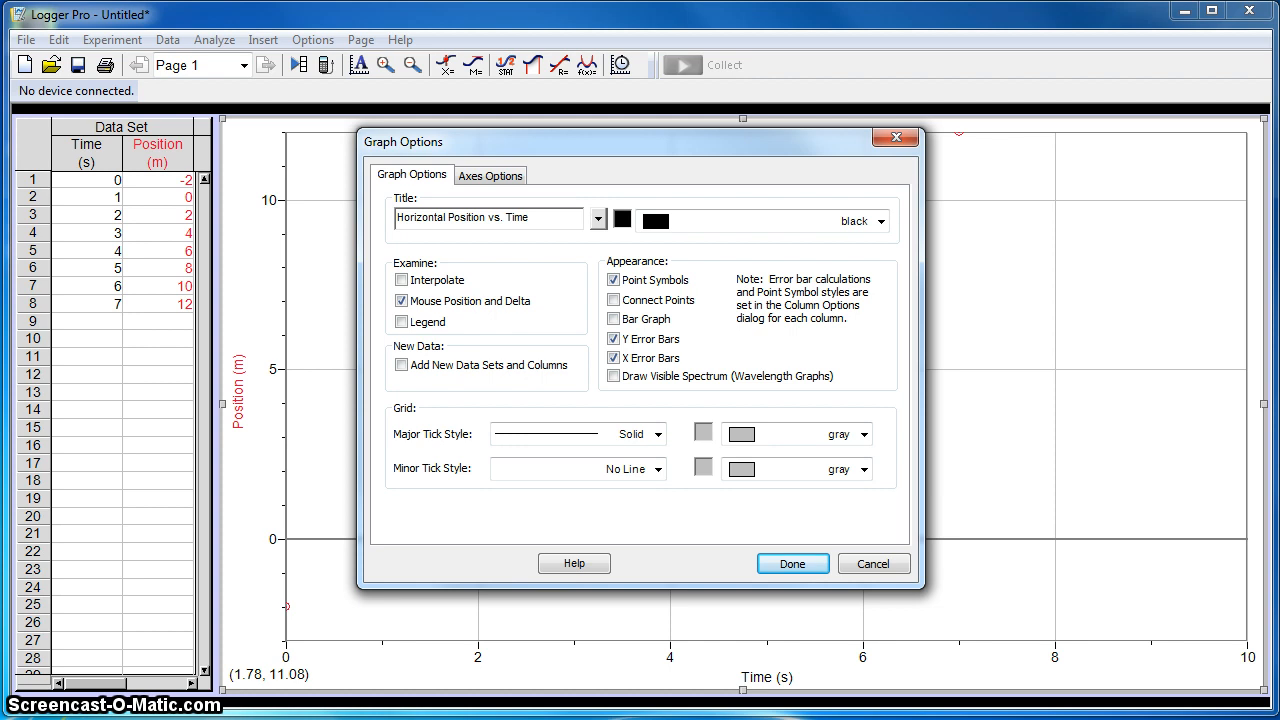
key(Return)
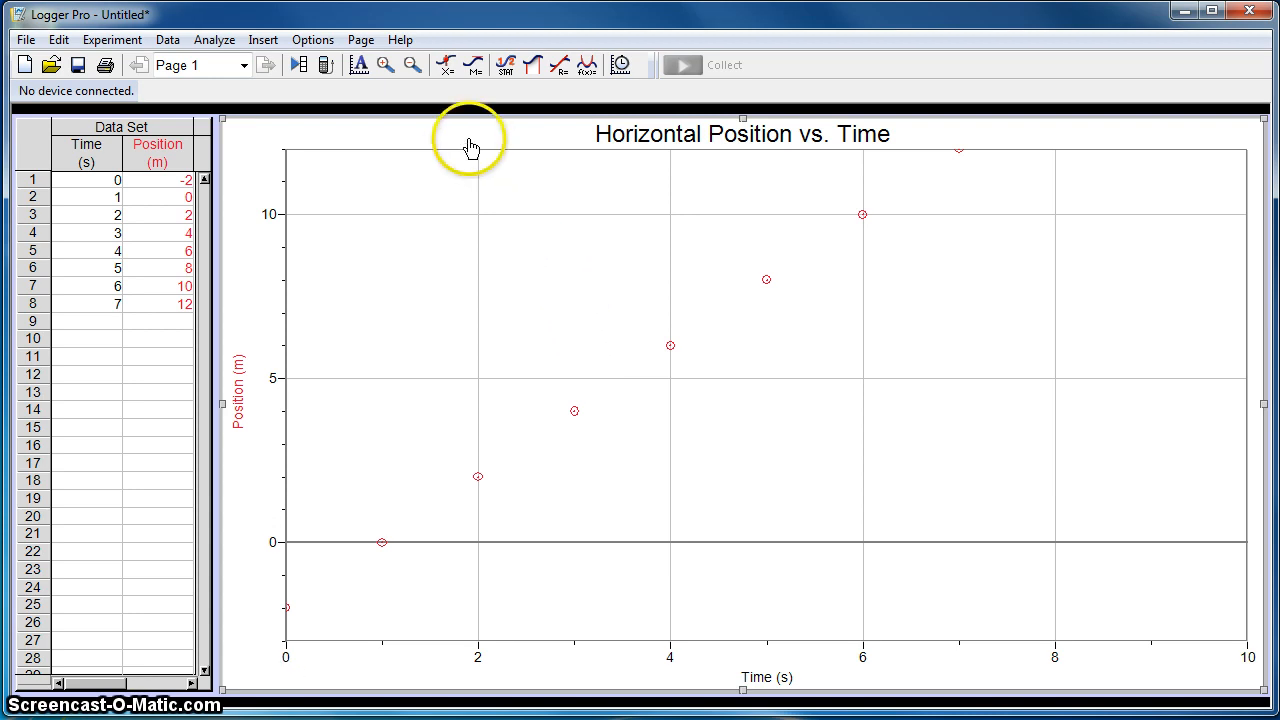
- Autoscale the graph and set the maximum to 10 on the time axis and 15 on the position axis
click(362, 63)
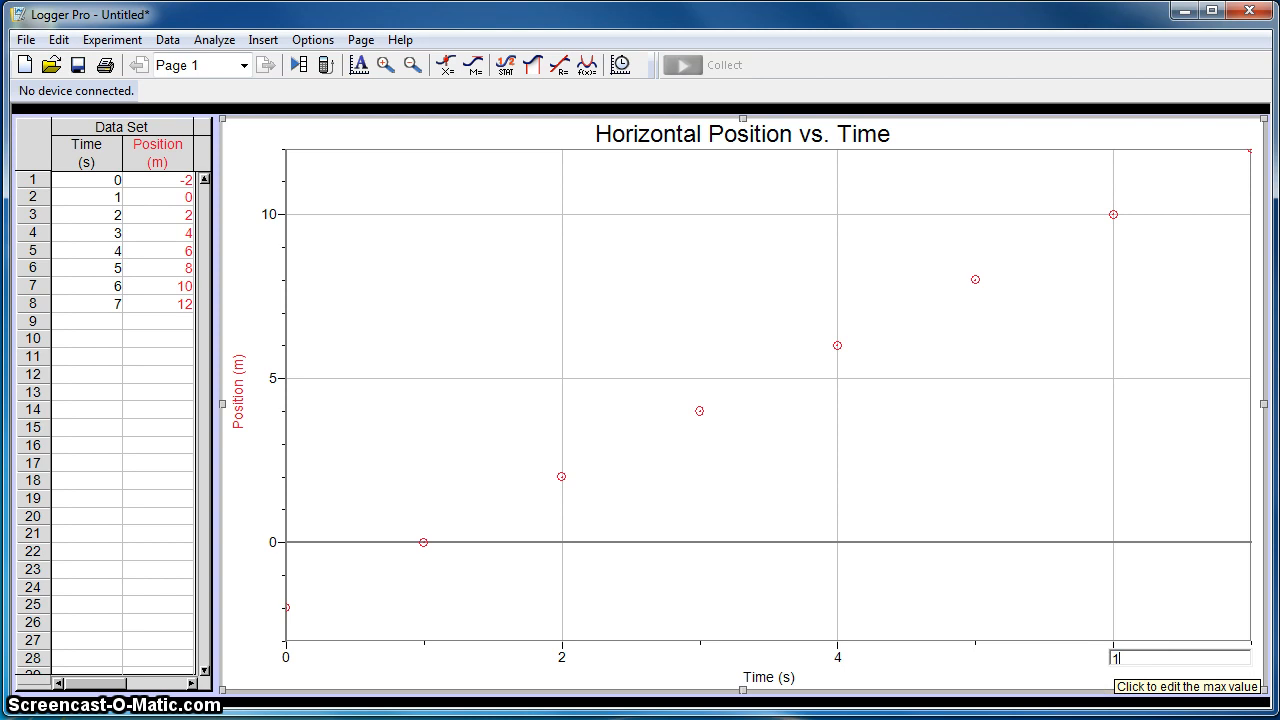
click(1112, 668)
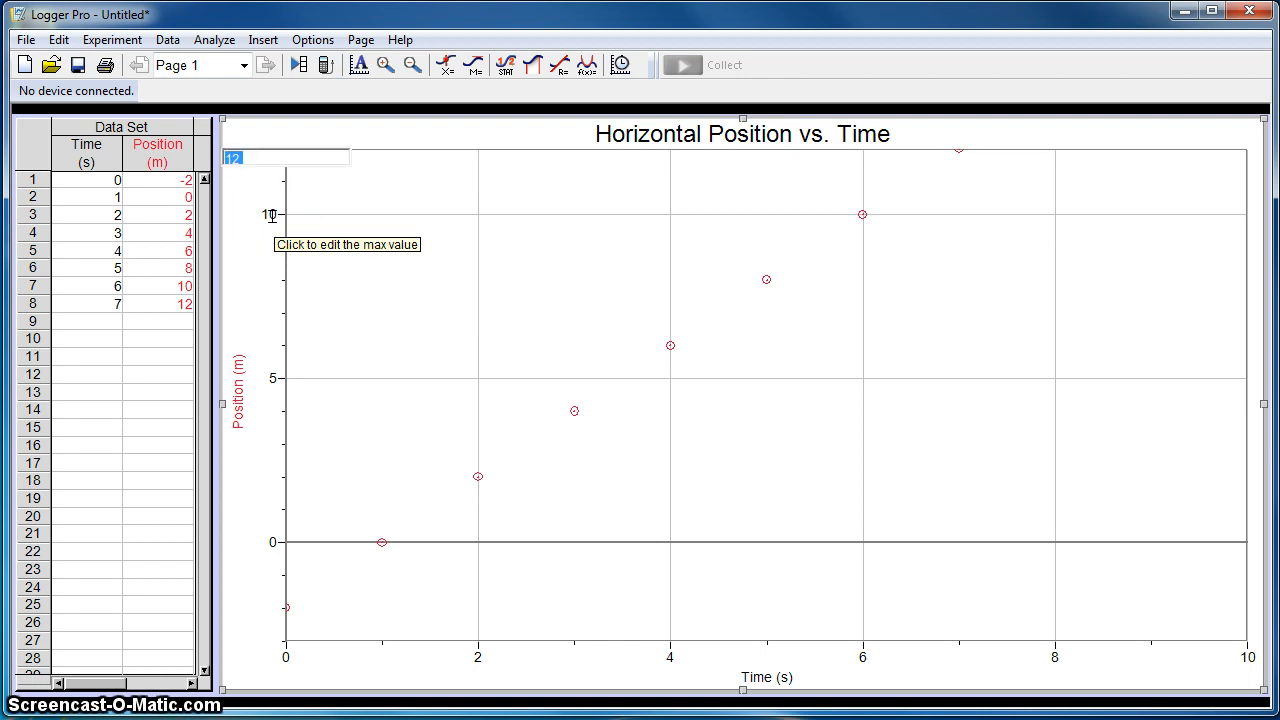
key(Return)
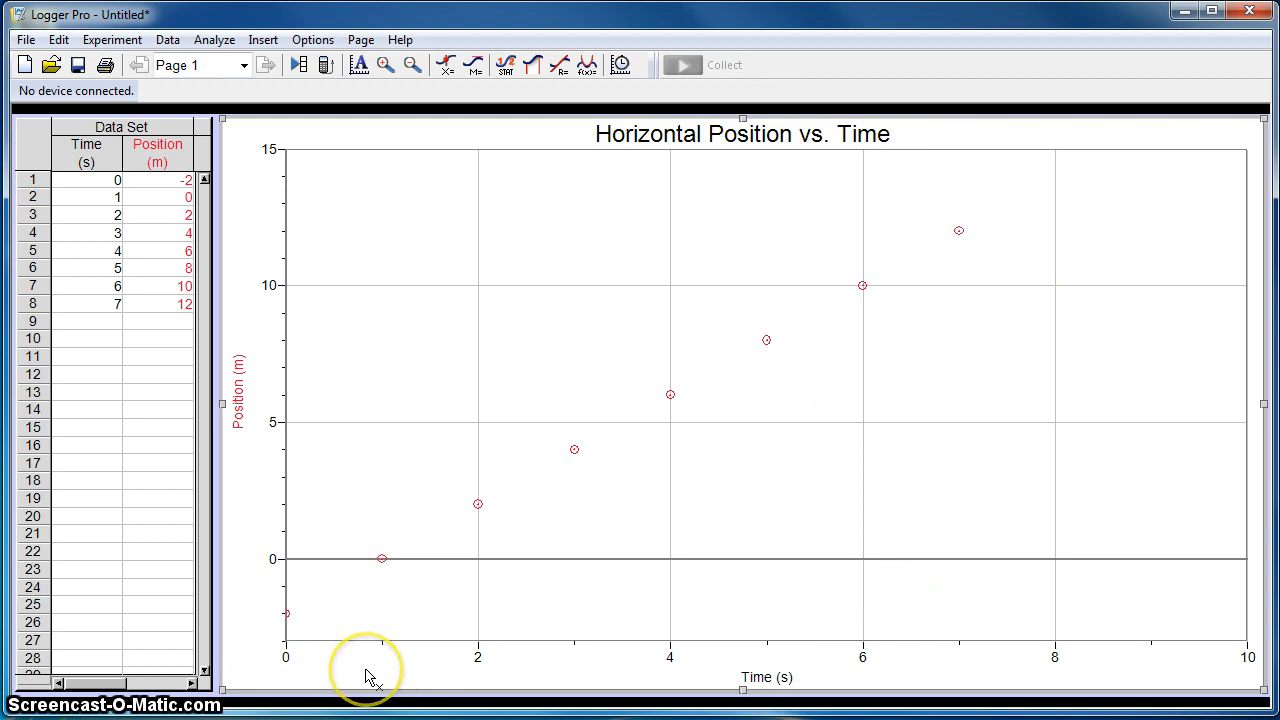
- Review the scaling and range options of the time axis and the position axis, keeping the settings
click(770, 681)
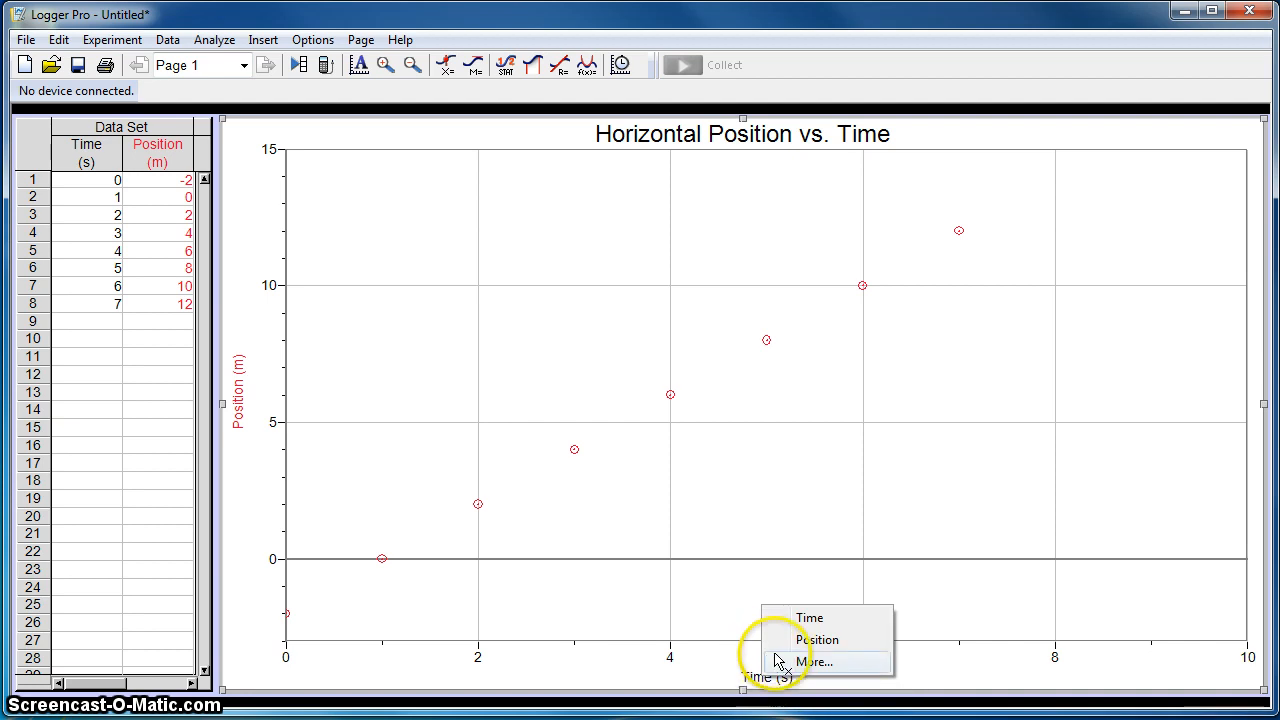
click(800, 662)
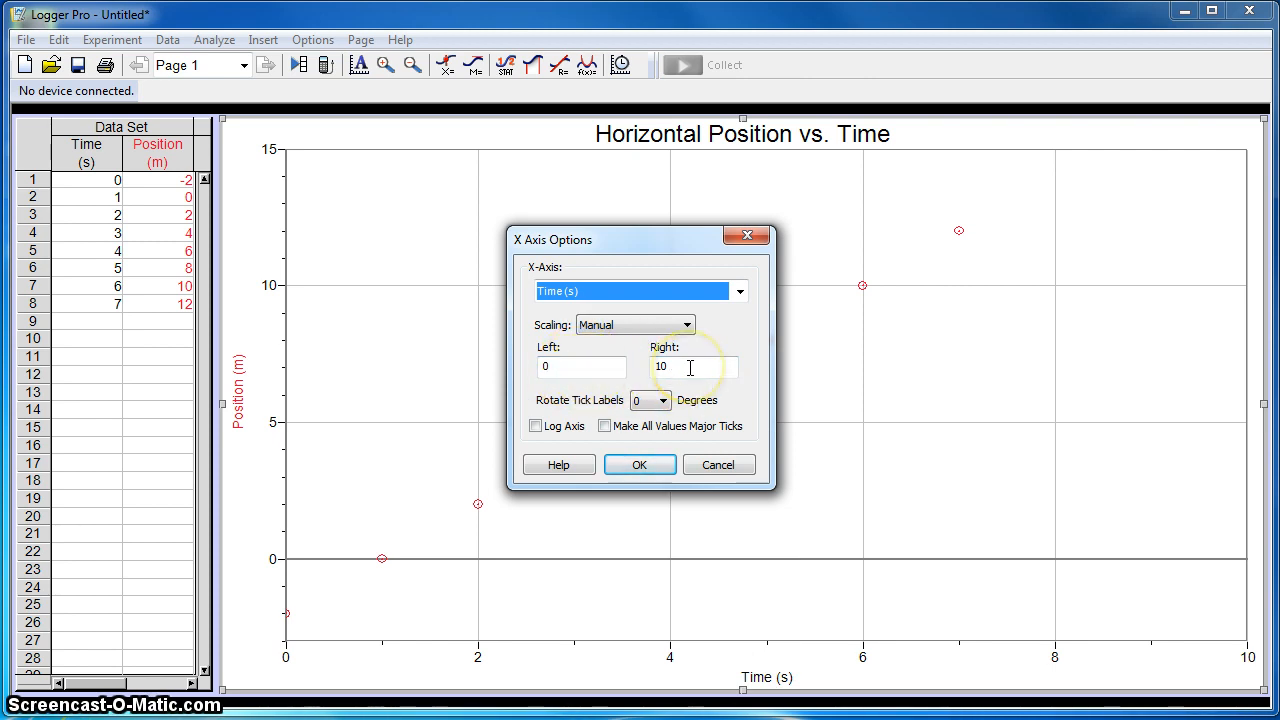
click(640, 465)
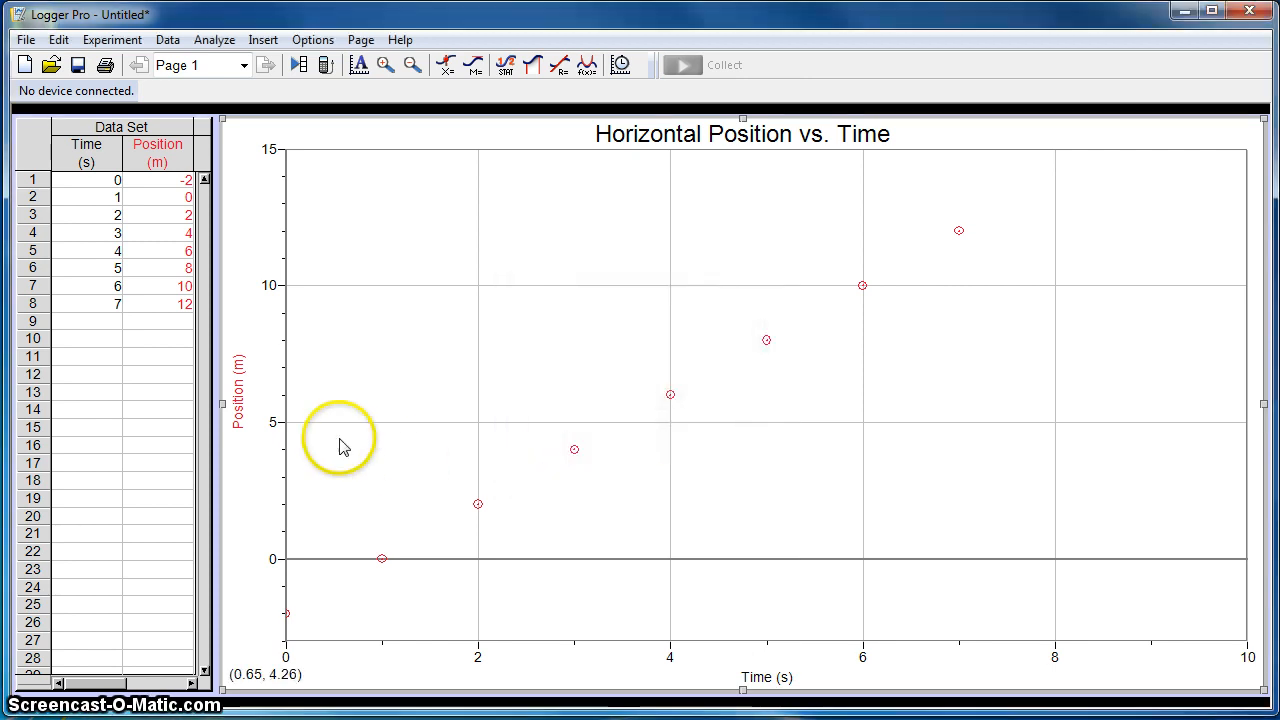
click(247, 398)
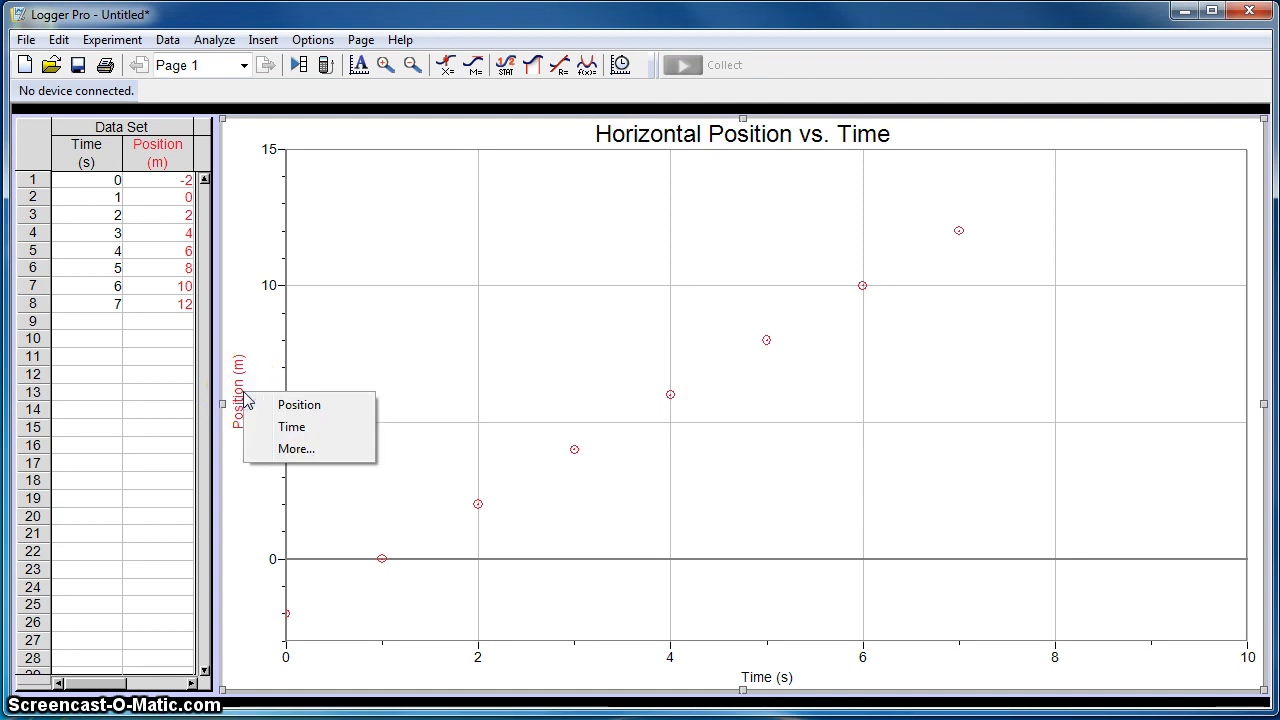
click(295, 449)
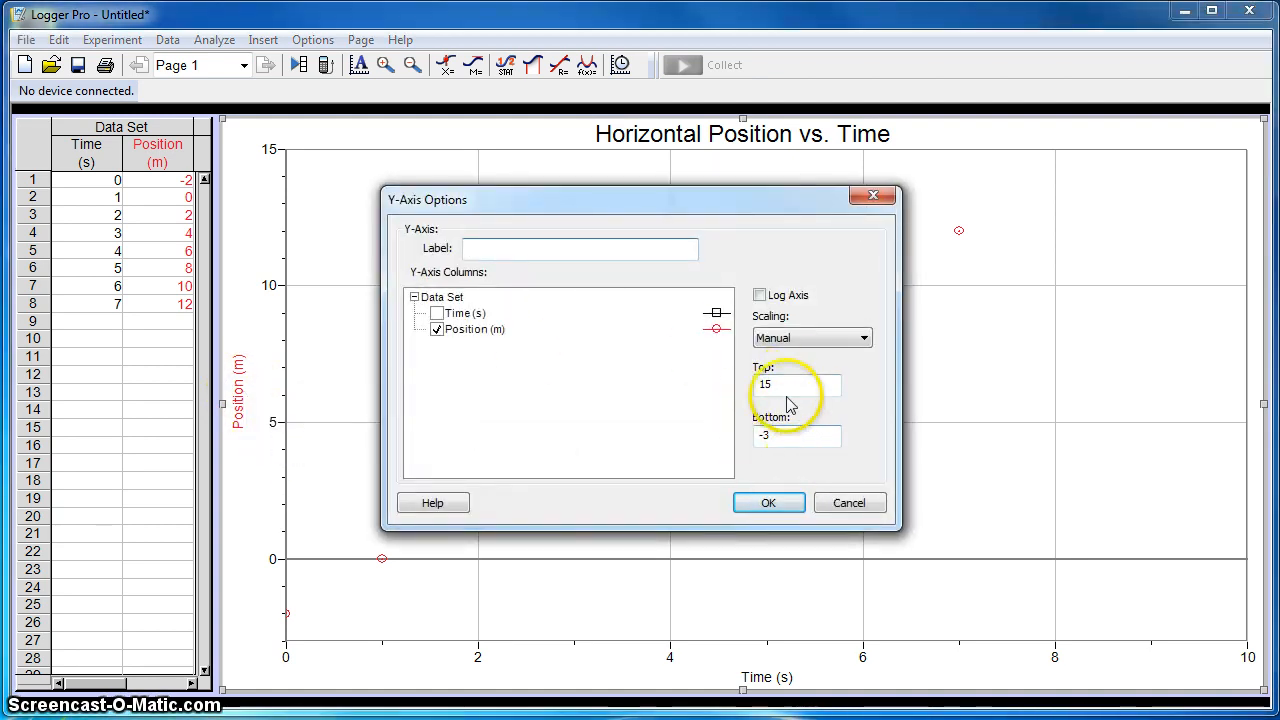
click(770, 503)
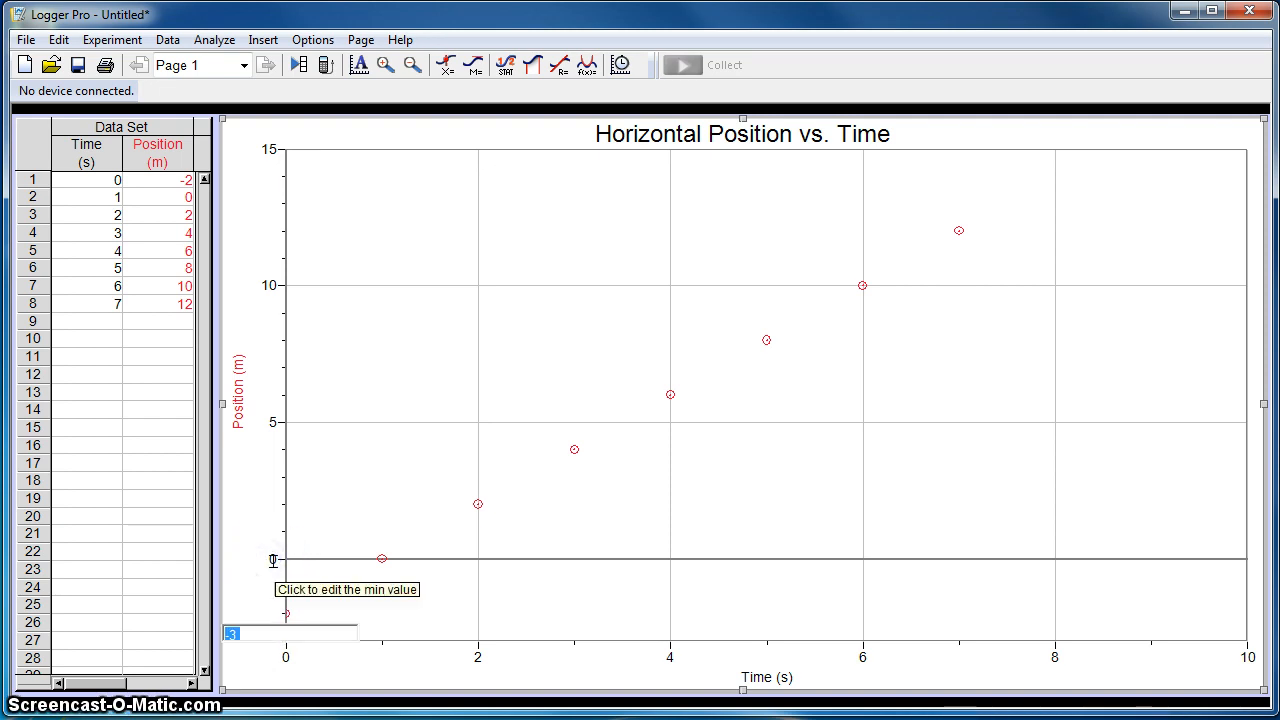
- Try a position-axis minimum of 0 and set it back to -3
key(Return)
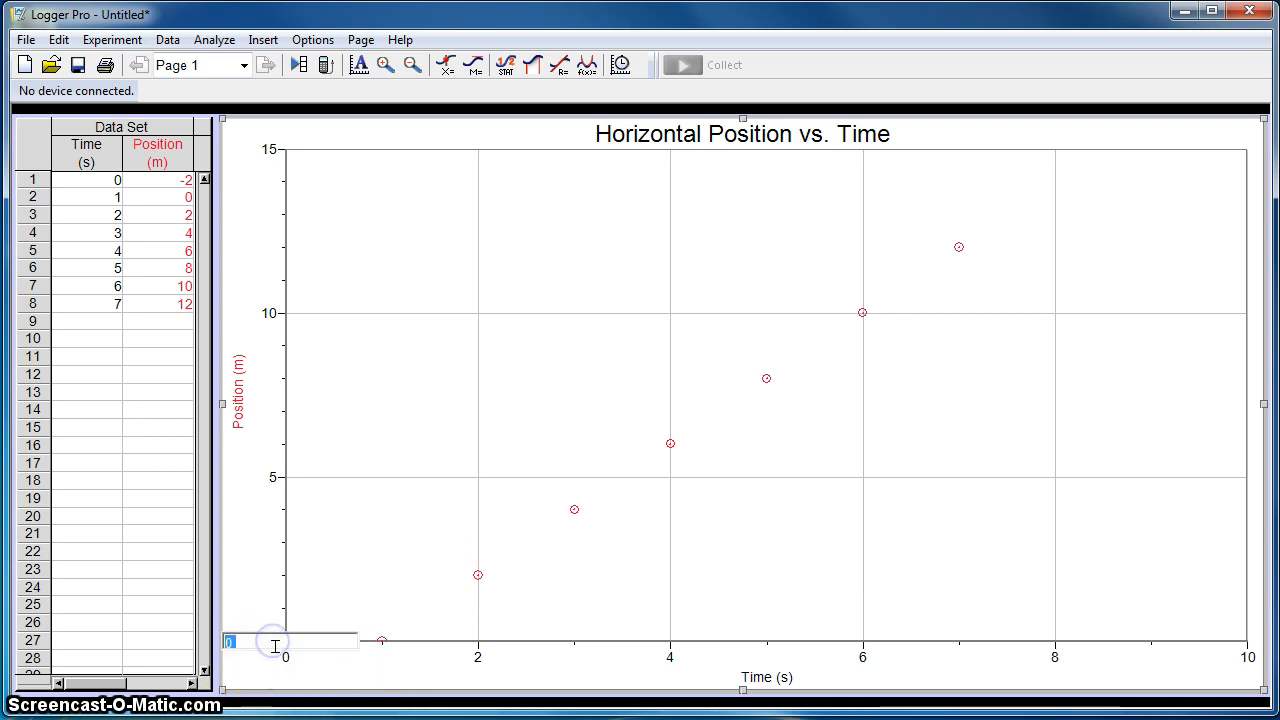
key(Return)
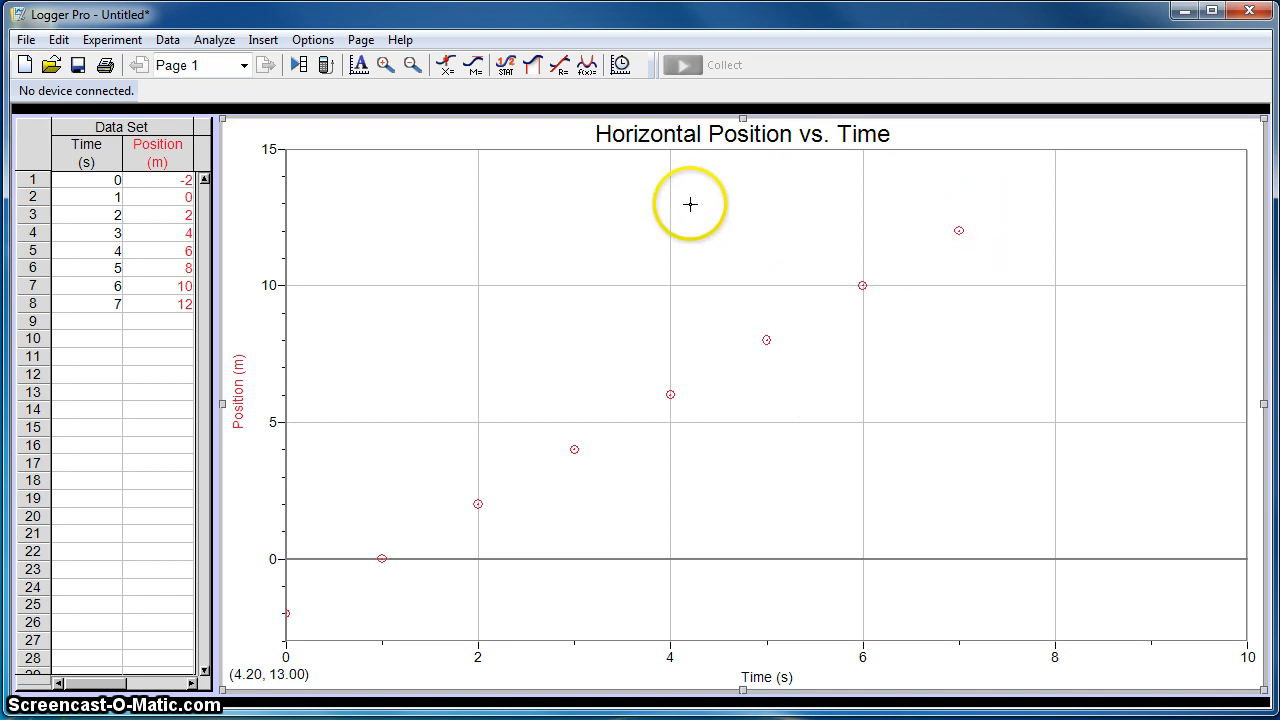
- Select all the plotted data points and try a proportional At curve fit on them
click(1031, 172)
drag(1031, 172, 254, 634)
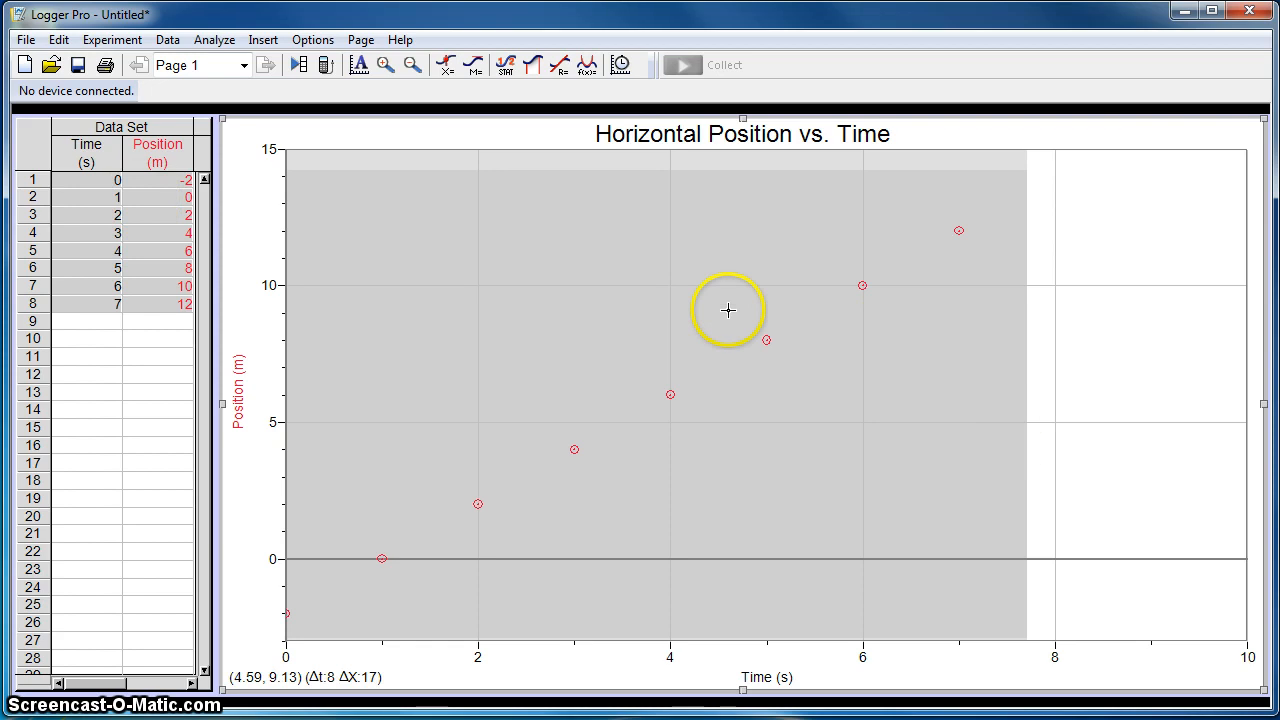
click(588, 67)
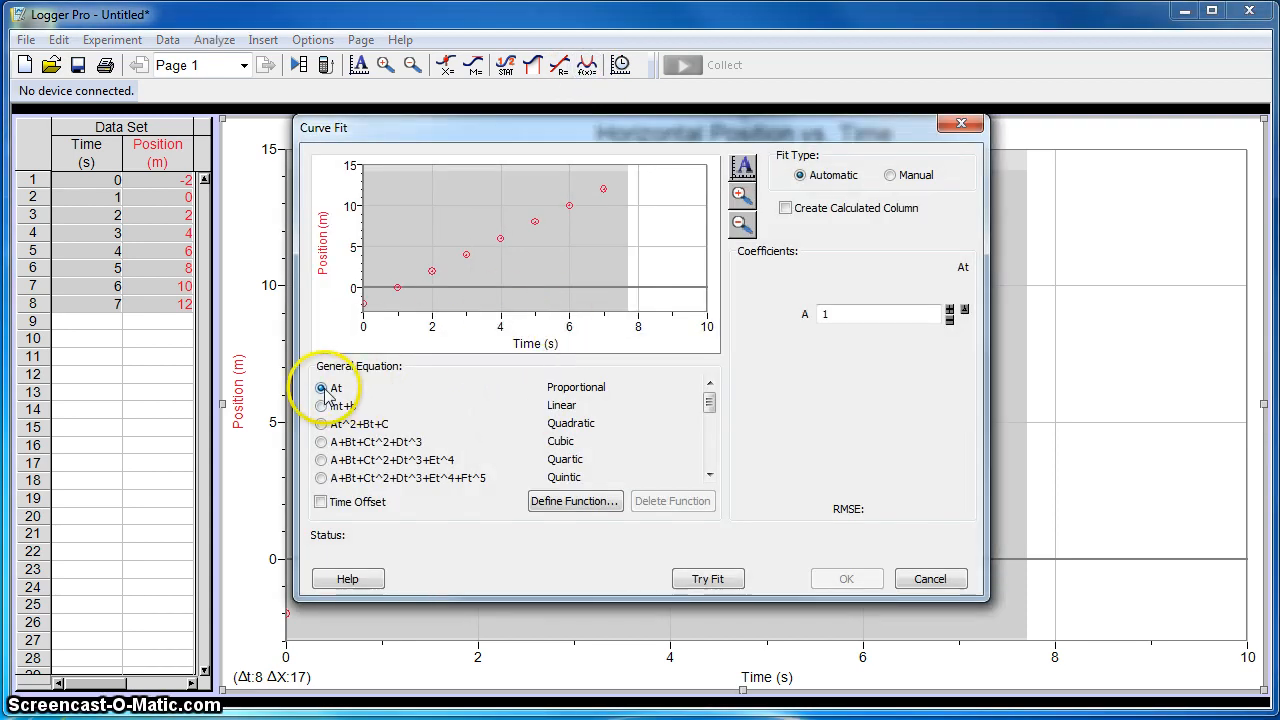
click(698, 581)
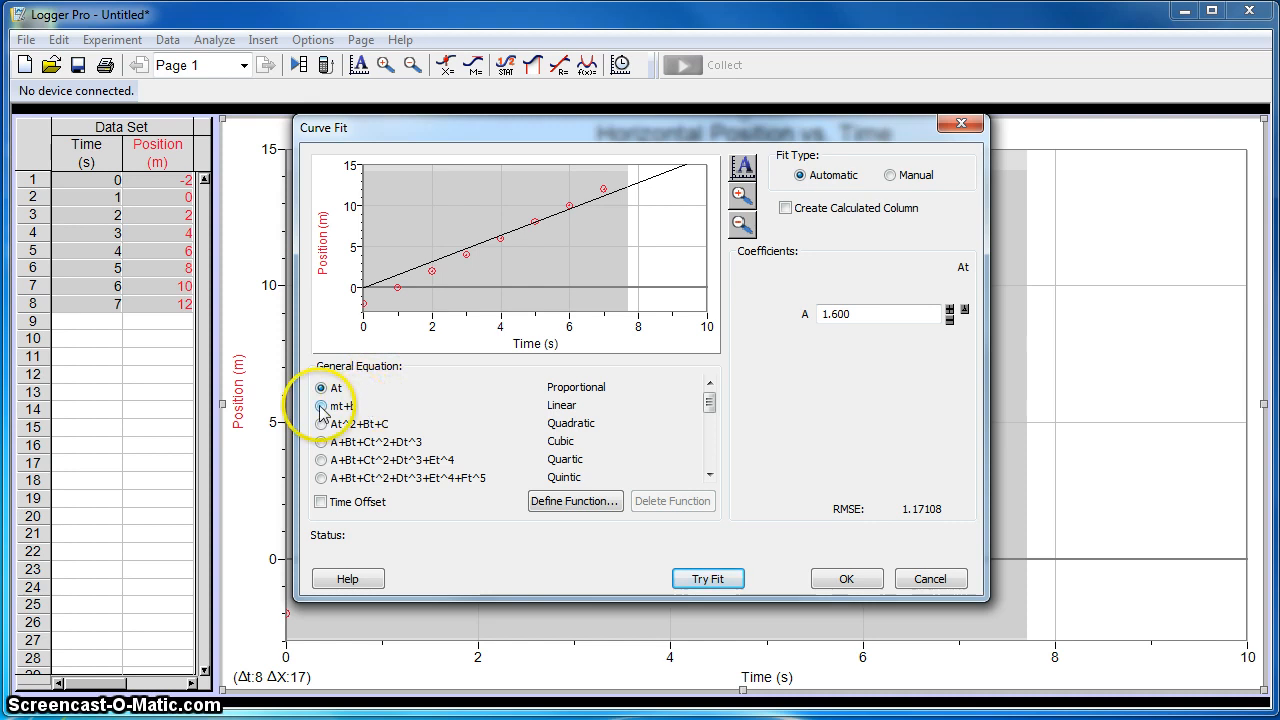
- Try a linear mt+b fit and a quadratic At^2+Bt+C fit on the selected data
click(321, 406)
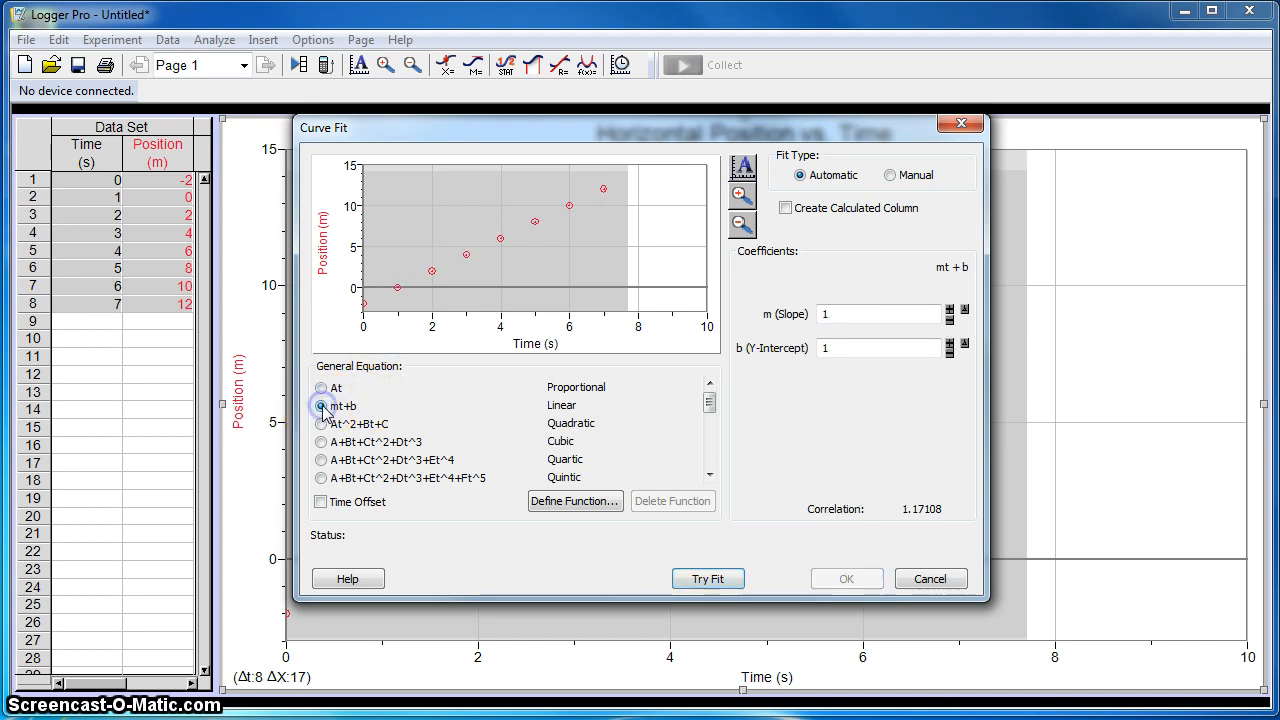
click(727, 580)
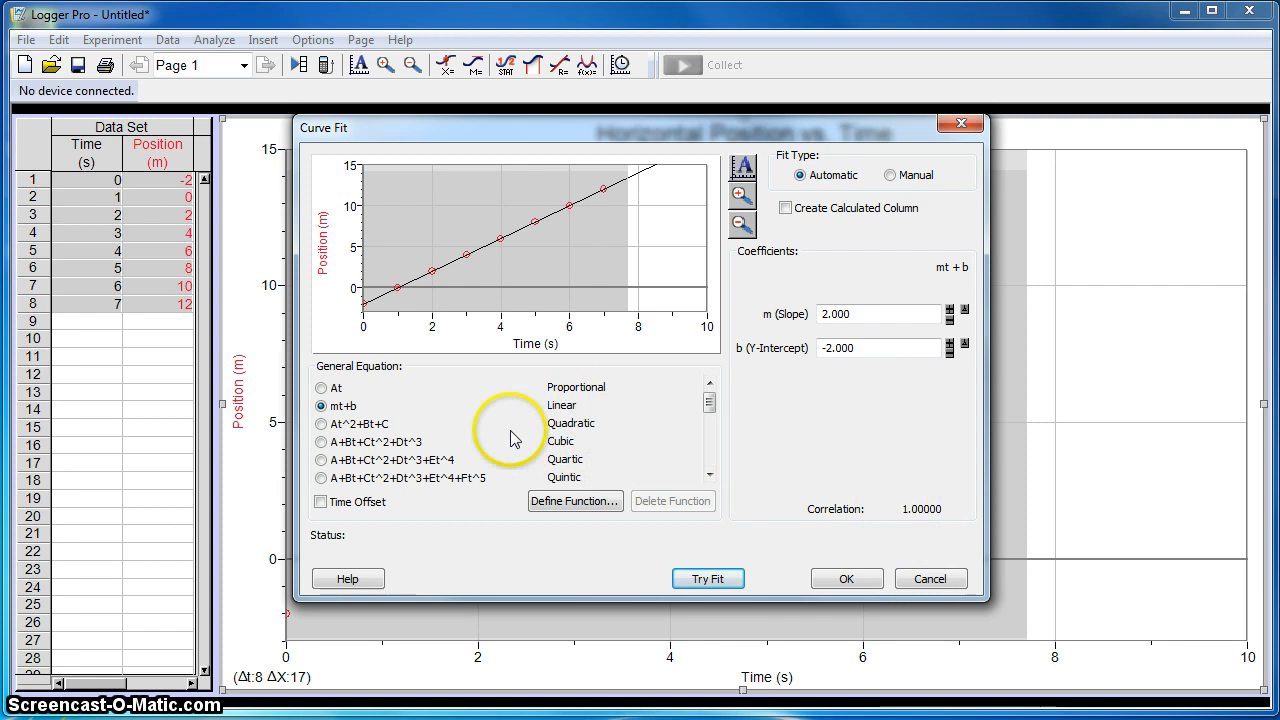
click(322, 424)
click(710, 580)
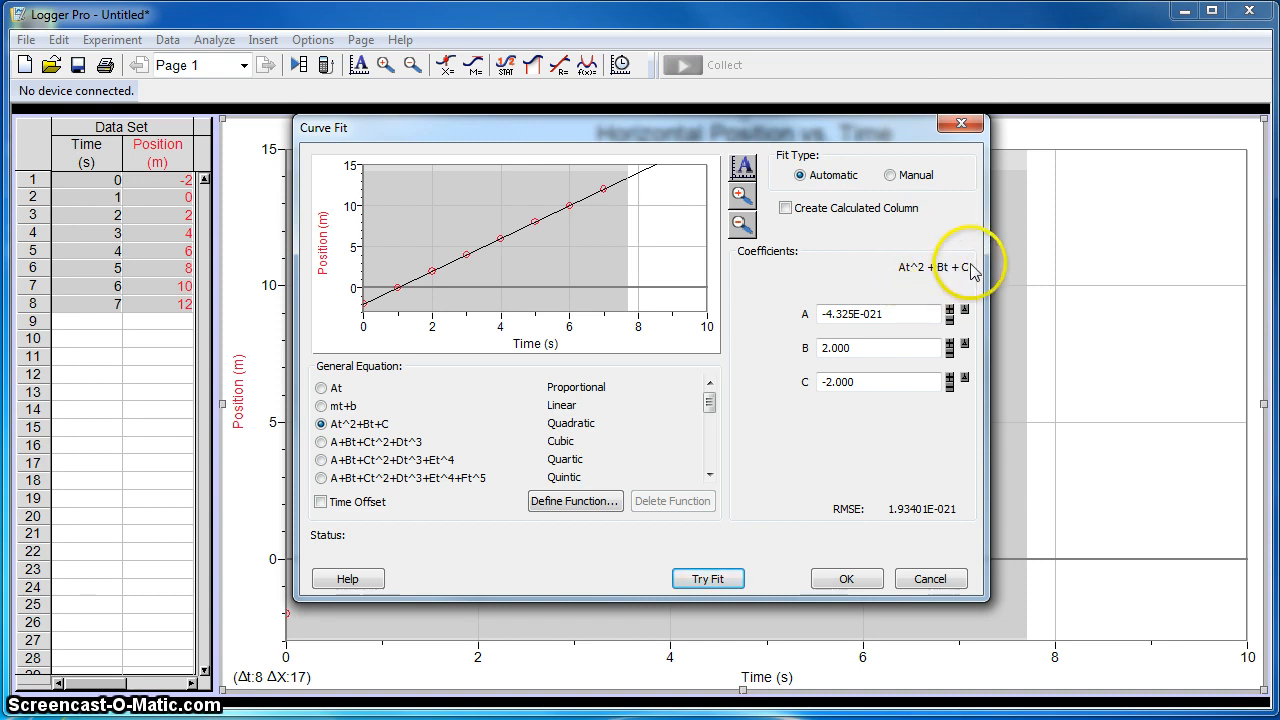
- Try a cubic A+Bt+Ct^2+Dt^3 fit on the selected data, and apply the linear mt+b fit to the graph instead
click(321, 443)
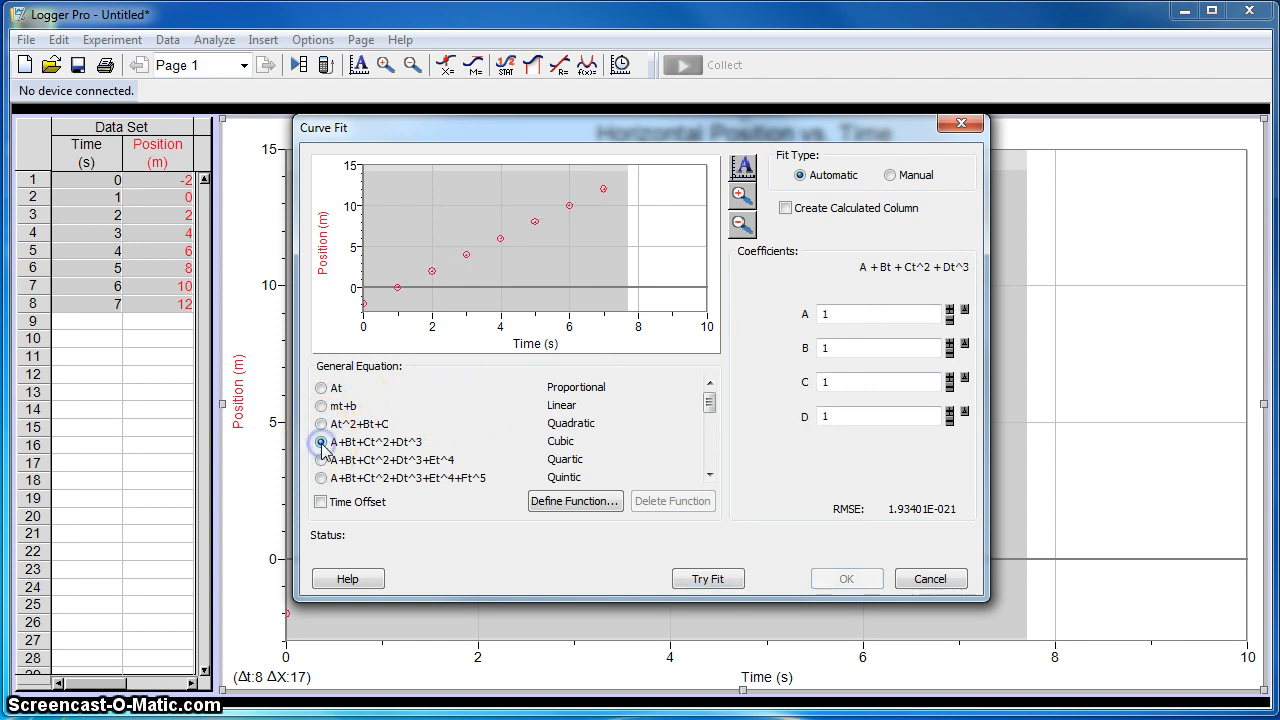
click(707, 580)
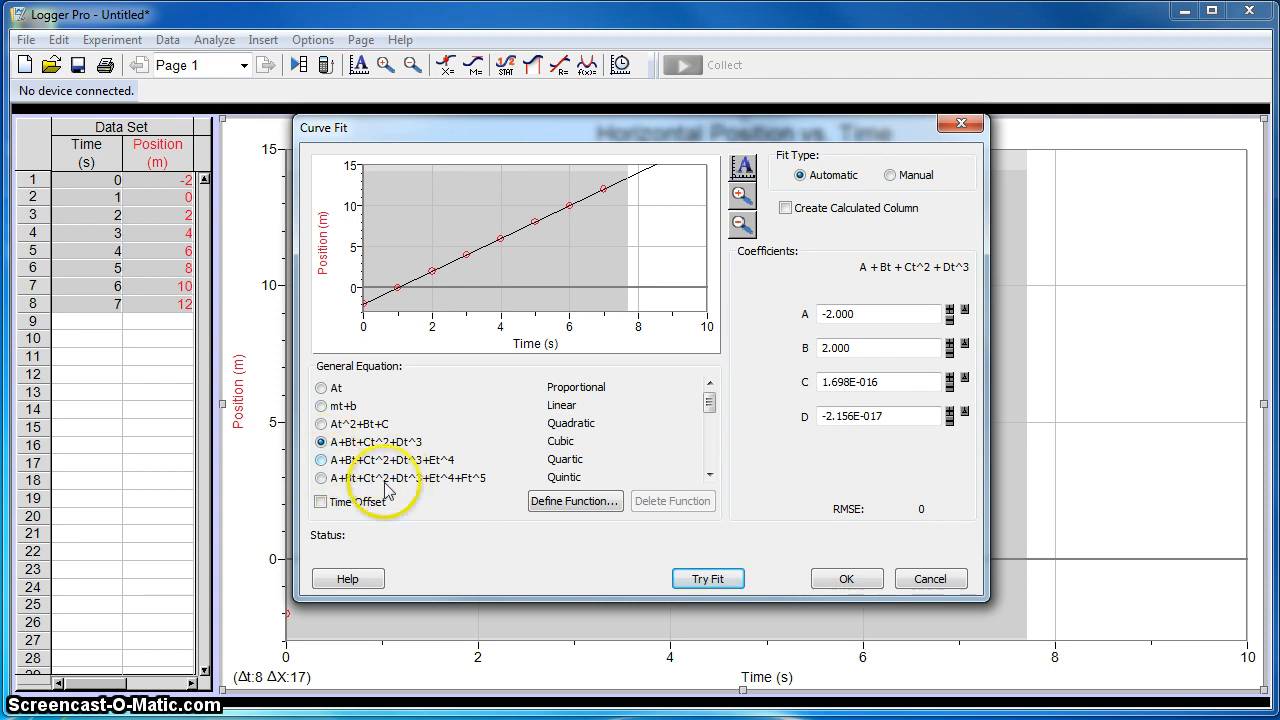
click(321, 406)
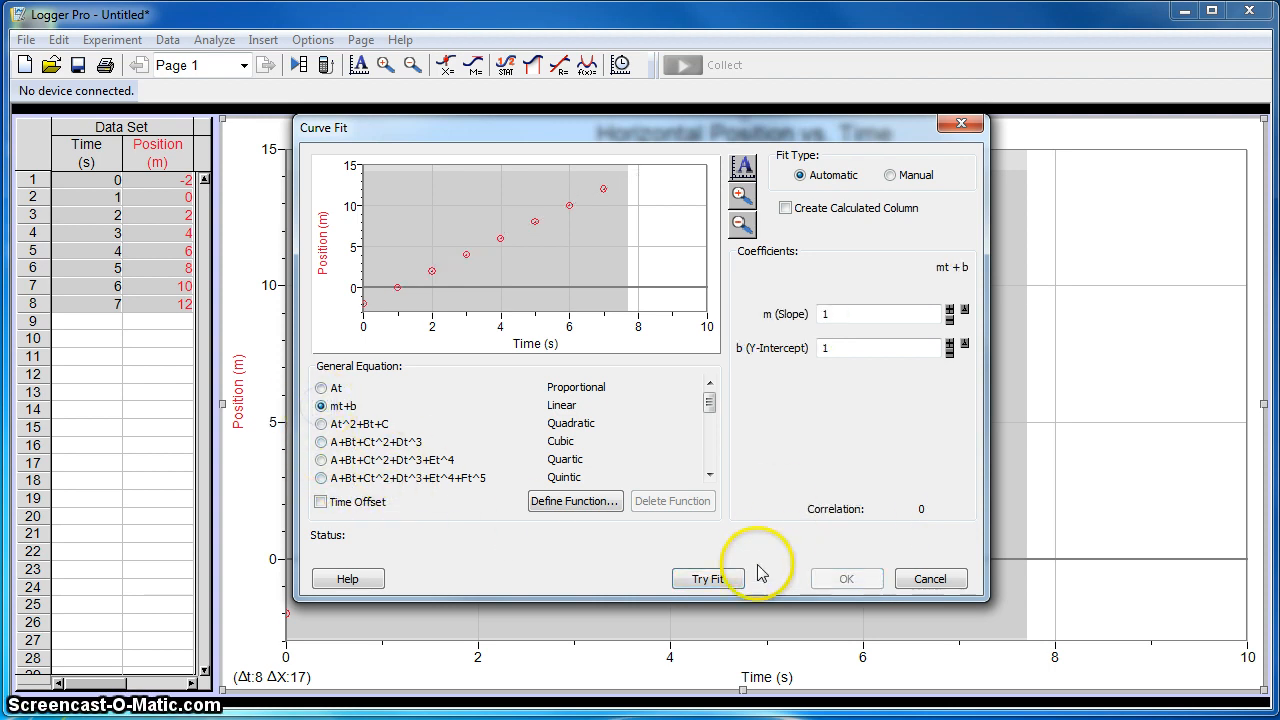
click(707, 579)
click(840, 580)
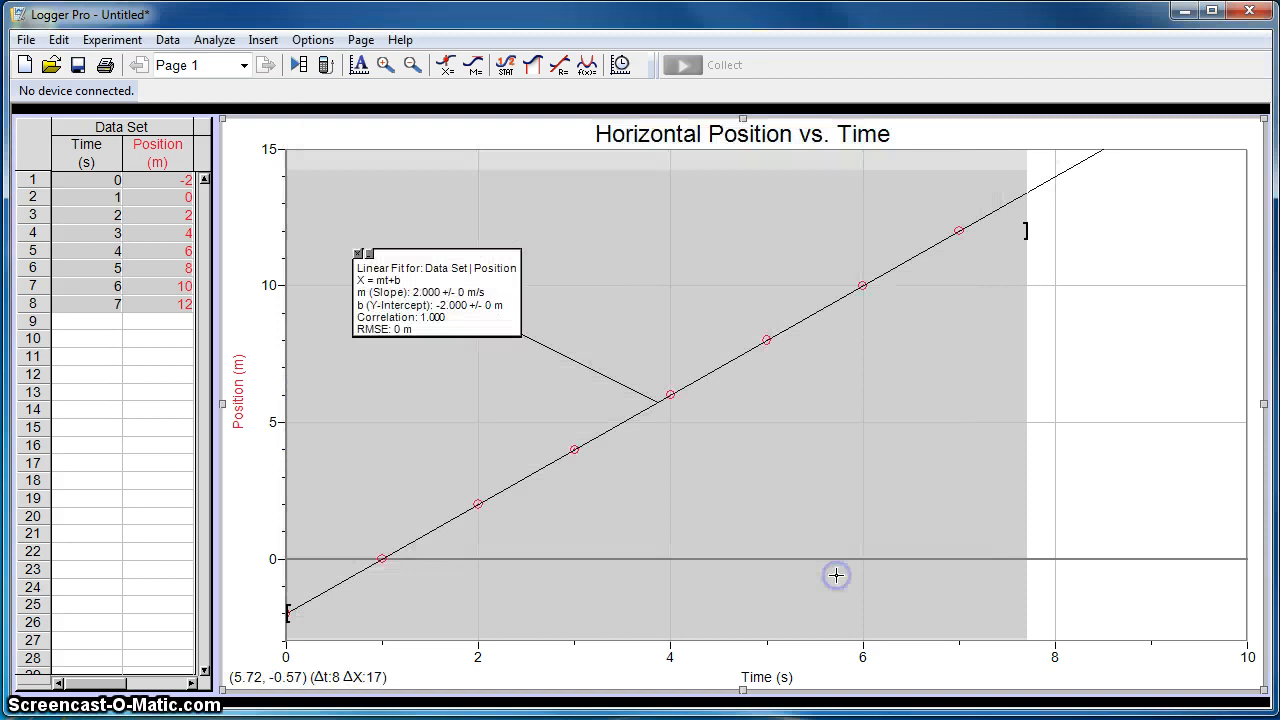
- Move the linear fit results box closer to the fitted line, keeping it clear of the data points
click(480, 352)
drag(481, 320, 542, 363)
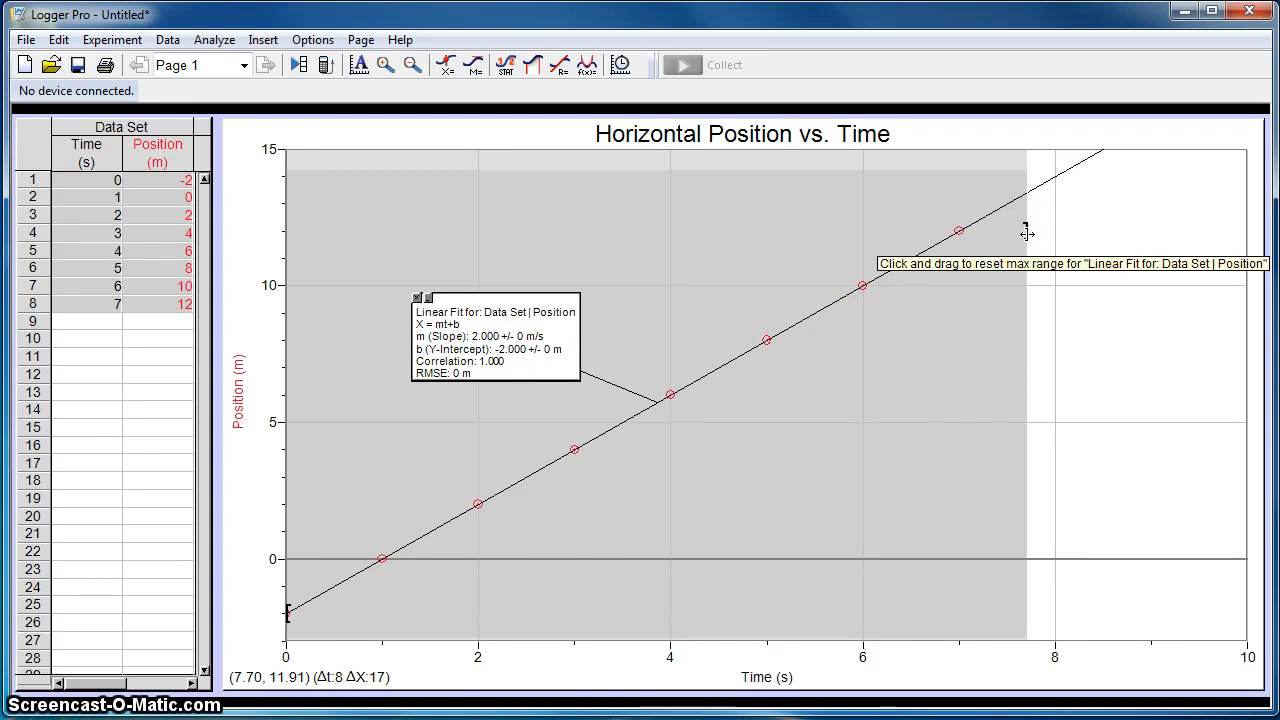
- Shorten the linear fit's upper range to just past the 7 s point, and try excluding the first point before restoring the lower limit to 0 s
mouse_move(1027, 233)
mouse_down()
mouse_move(834, 274)
mouse_move(992, 211)
mouse_up()
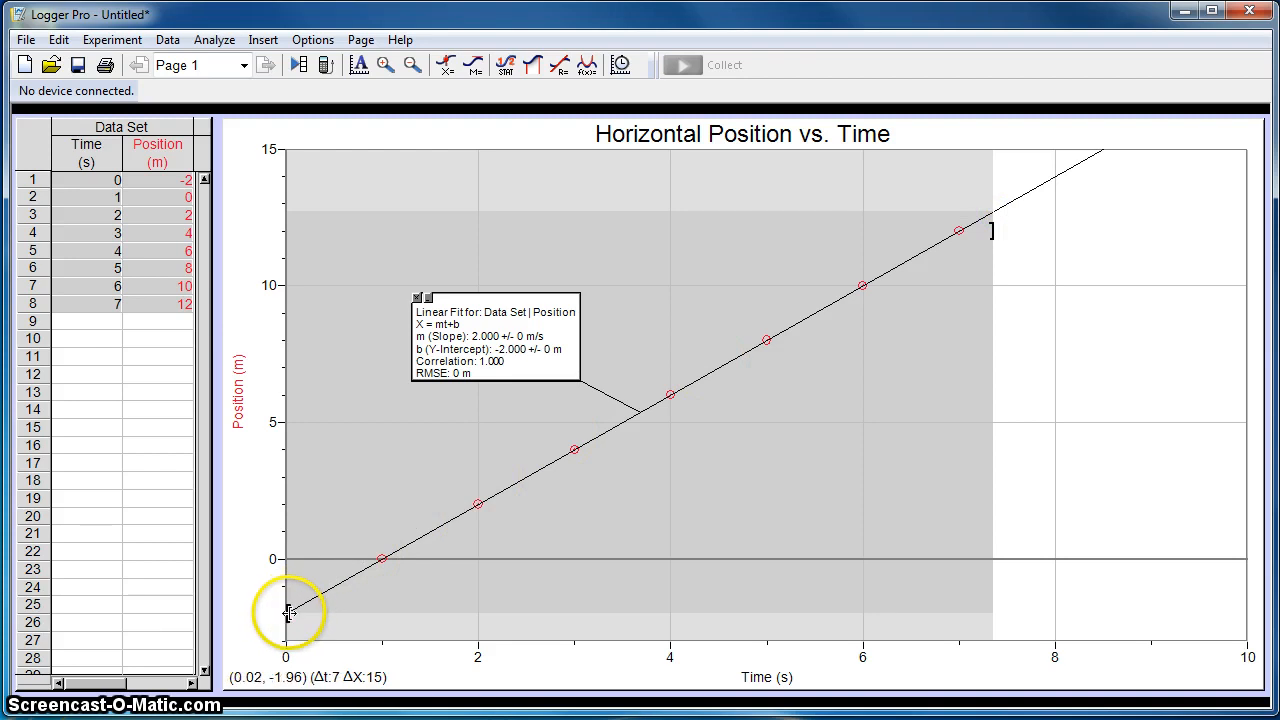
mouse_move(288, 612)
mouse_down()
mouse_move(412, 568)
mouse_move(331, 596)
mouse_move(345, 596)
mouse_up()
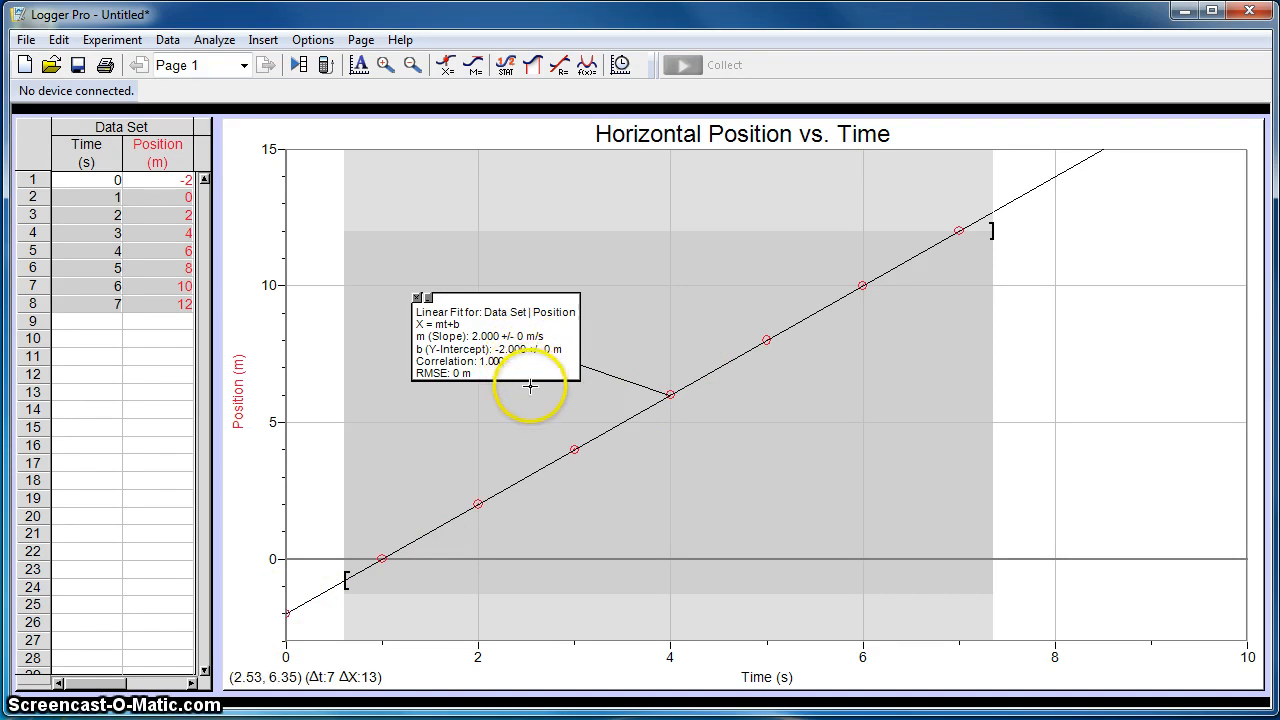
drag(345, 584, 265, 605)
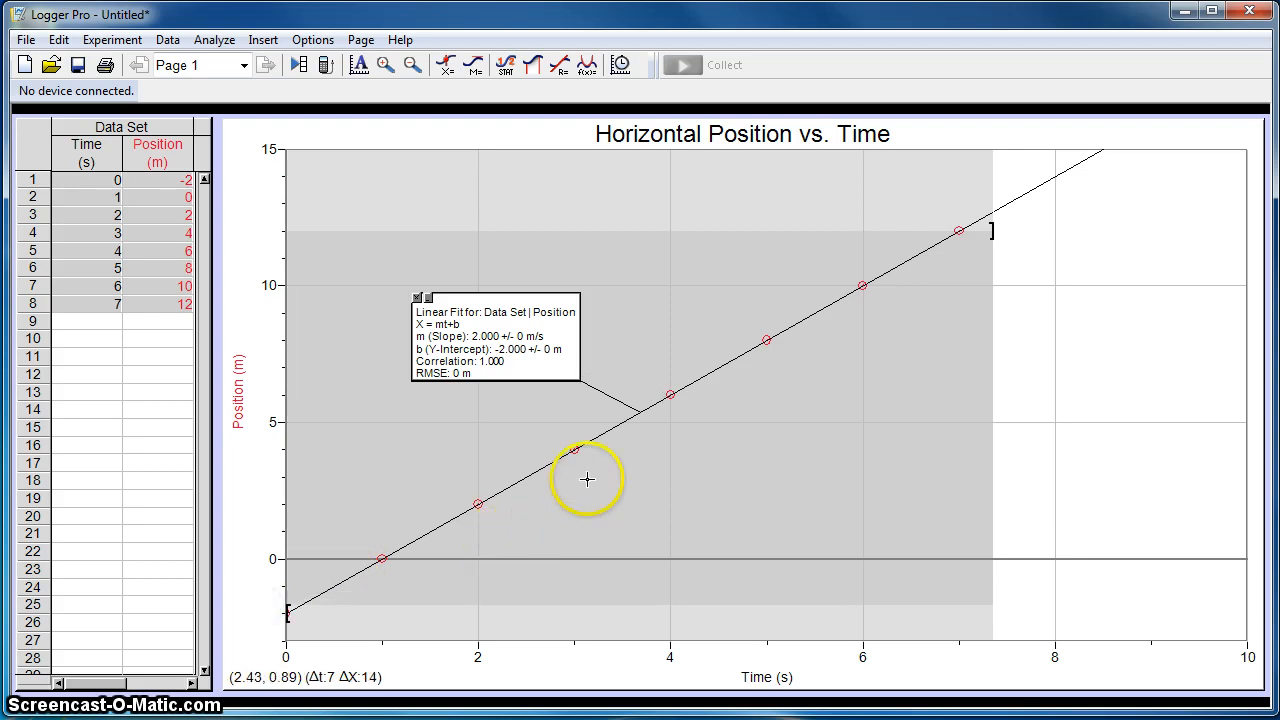